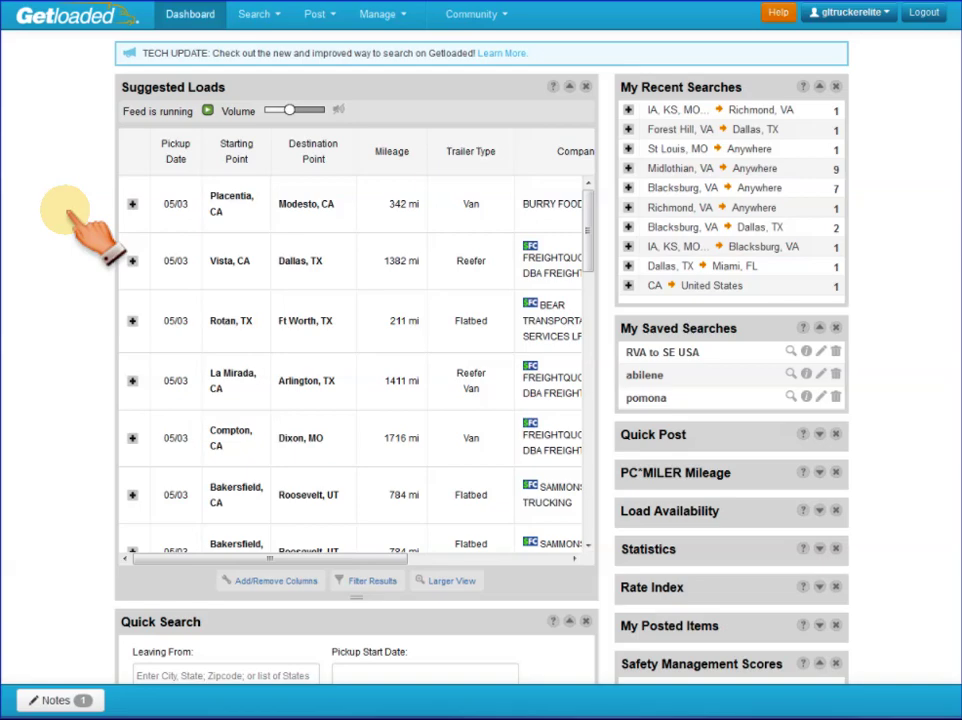
Open the Find Loads search page.
left_click(272, 24)
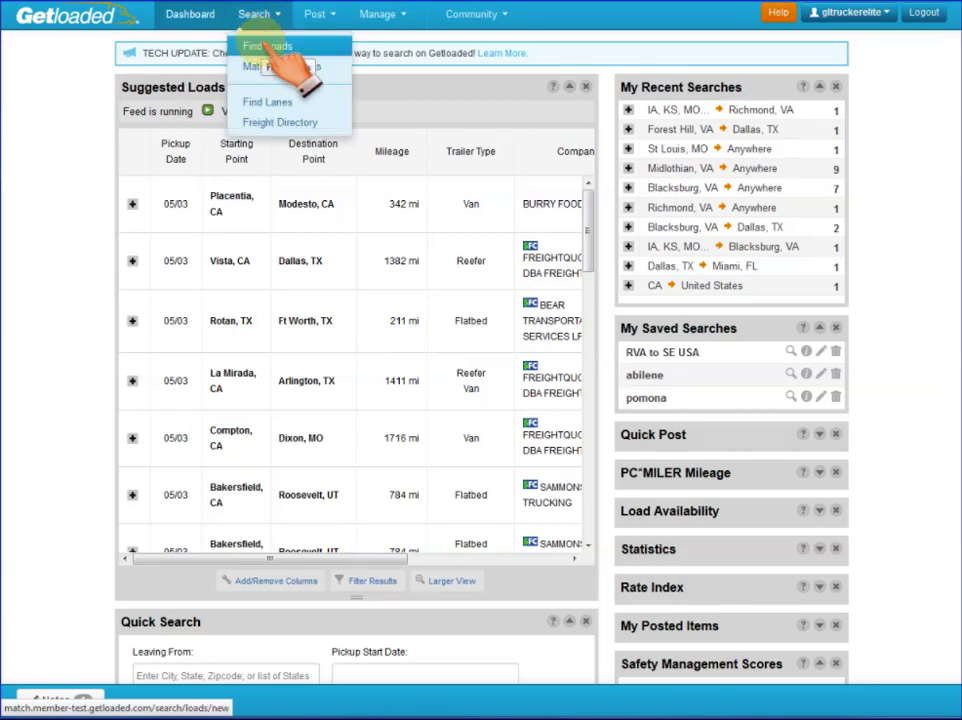
left_click(270, 47)
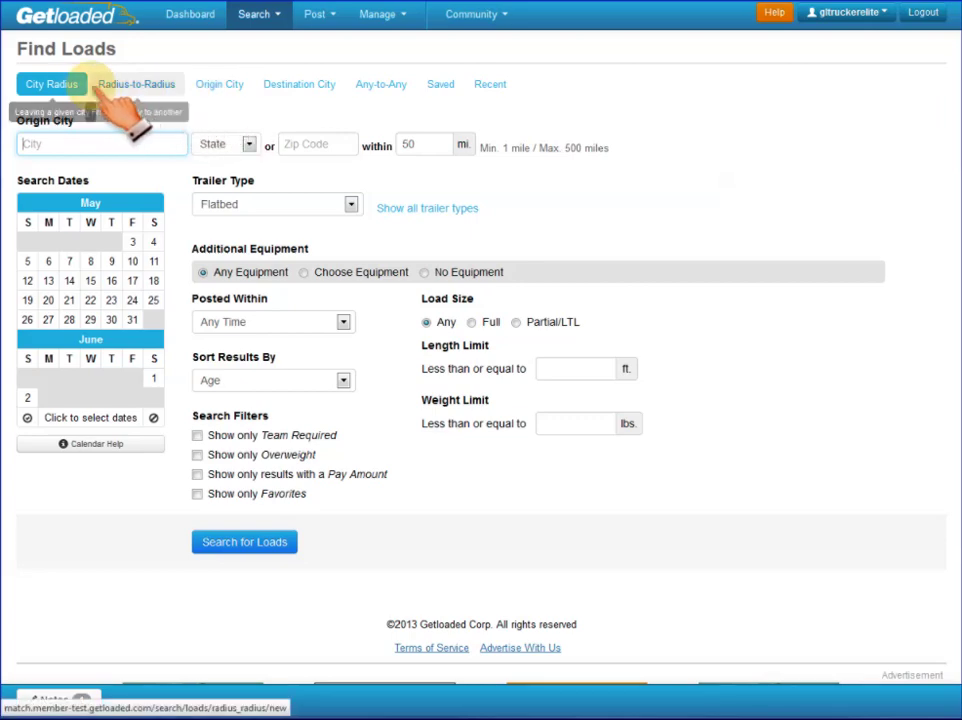
Look through the City Radius, Radius-to-Radius, Origin City, Destination City and Any-to-Any search forms, including the mileage radius fields.
left_click(167, 82)
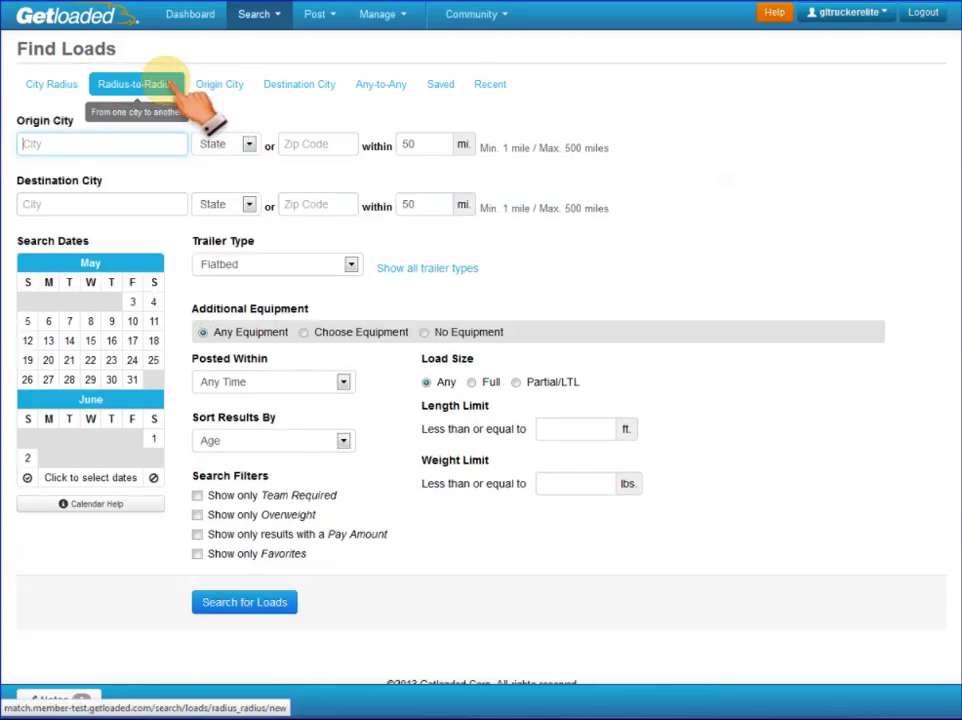
left_click(232, 90)
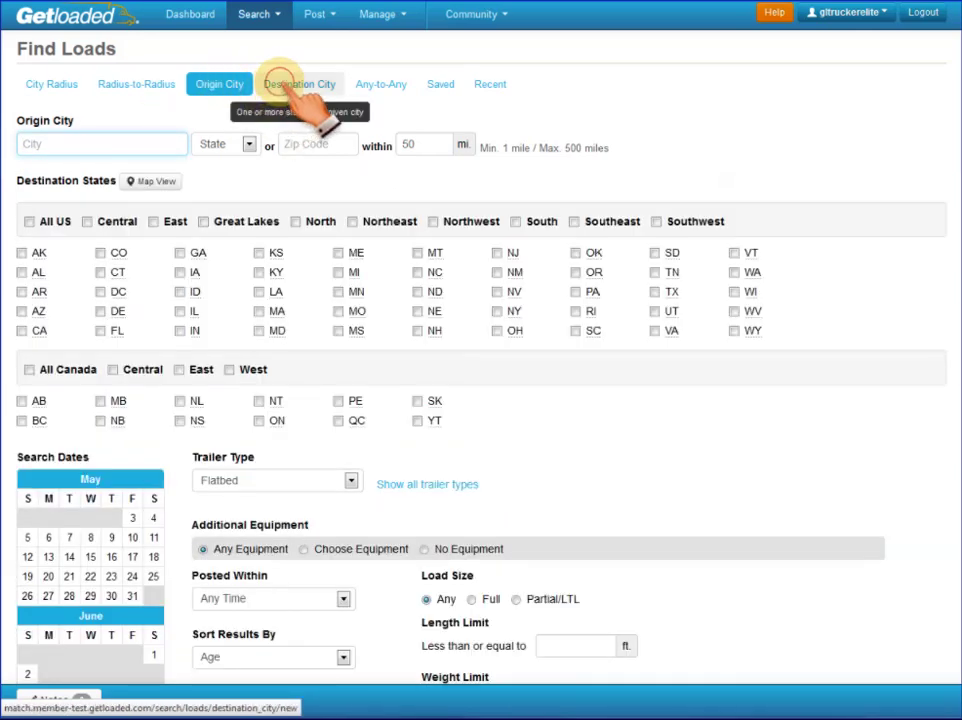
left_click(300, 90)
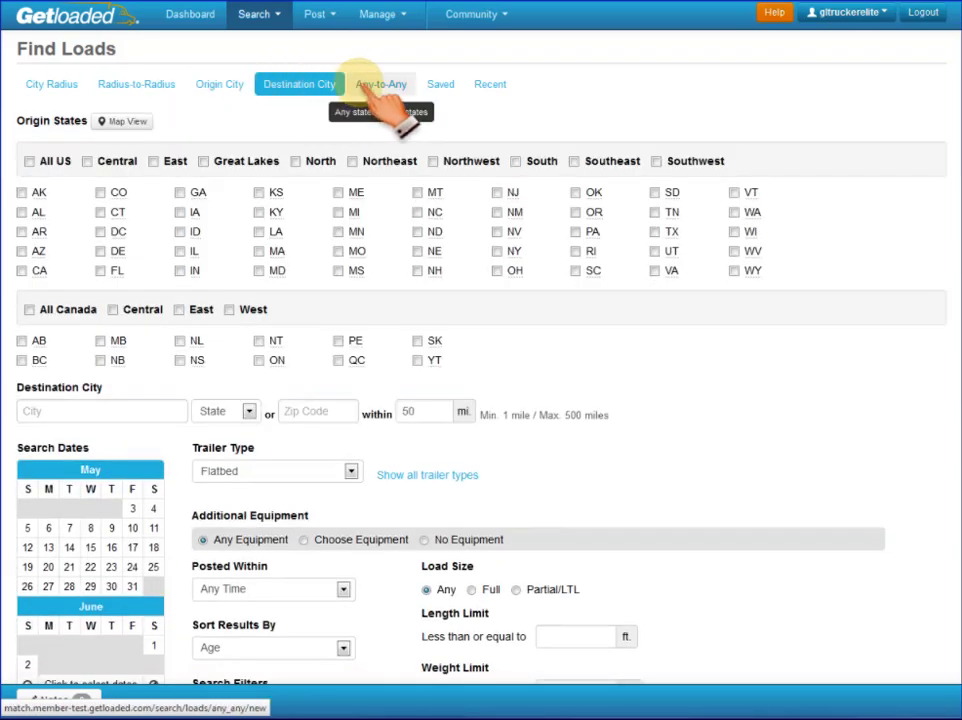
left_click(385, 95)
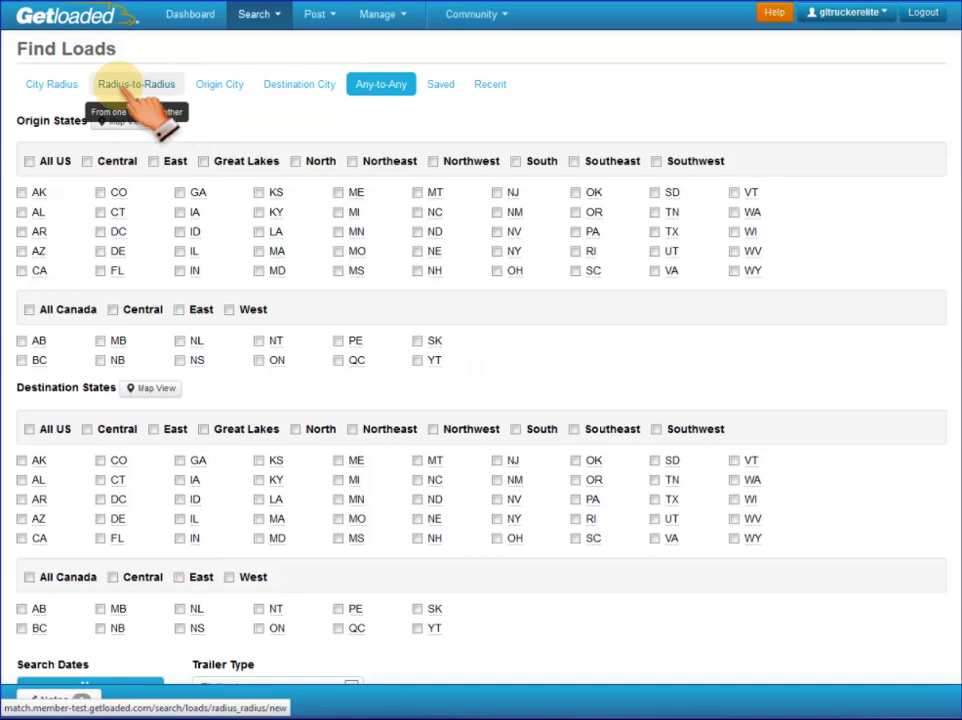
left_click(52, 85)
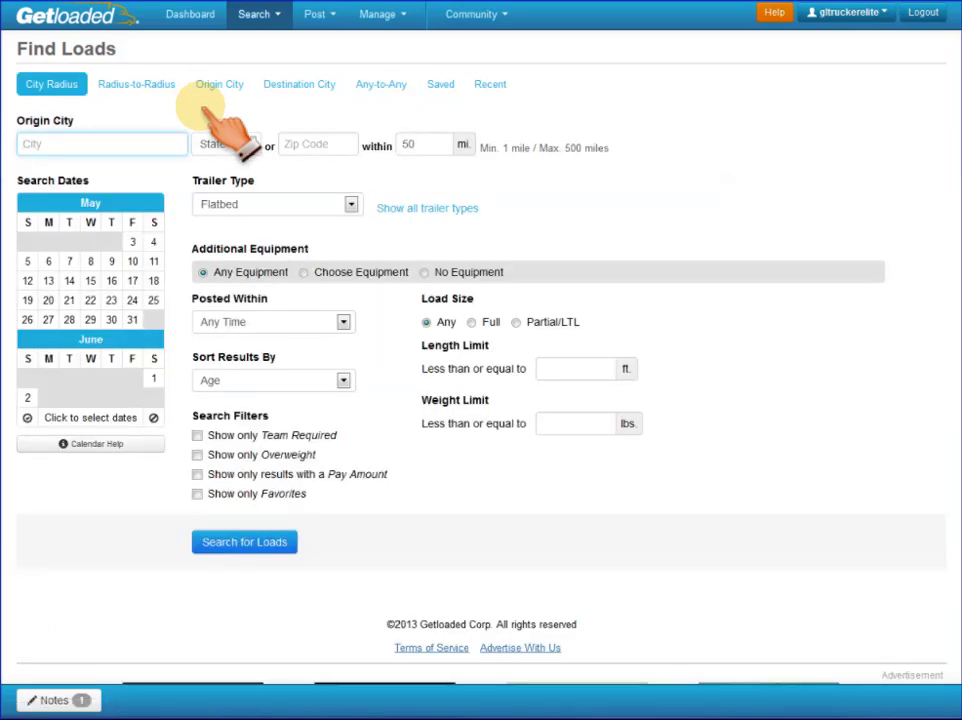
double_click(412, 145)
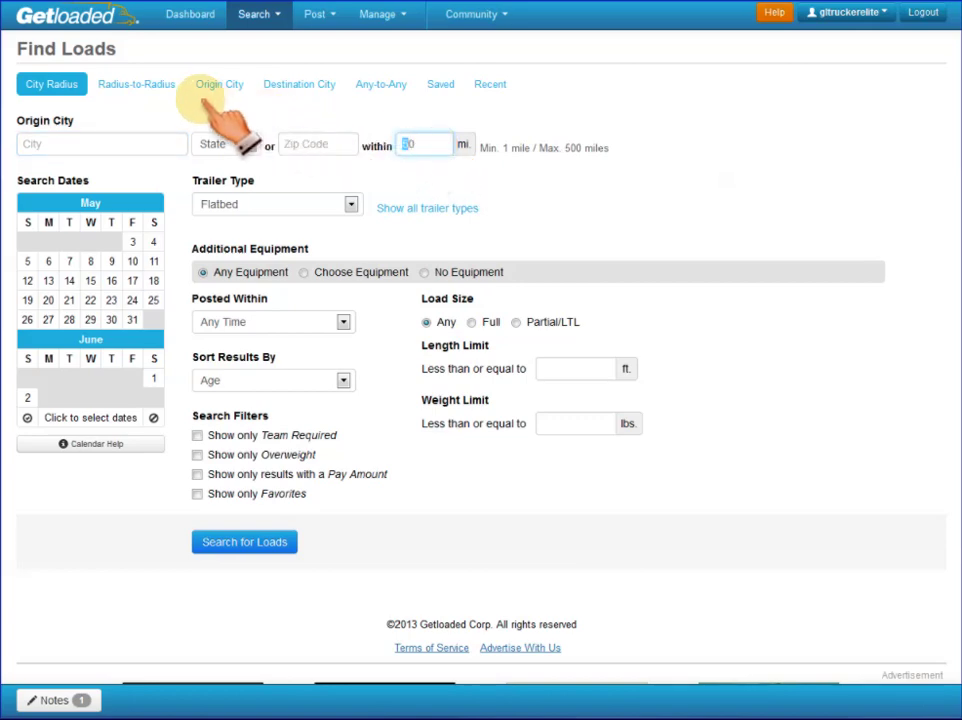
left_click(145, 86)
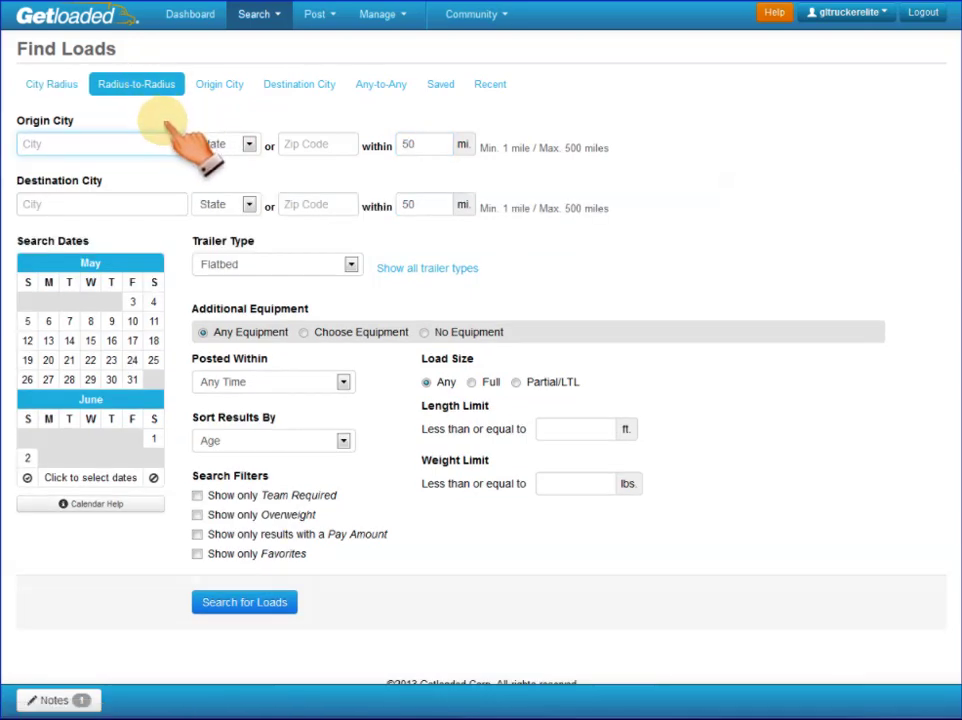
left_click(180, 145)
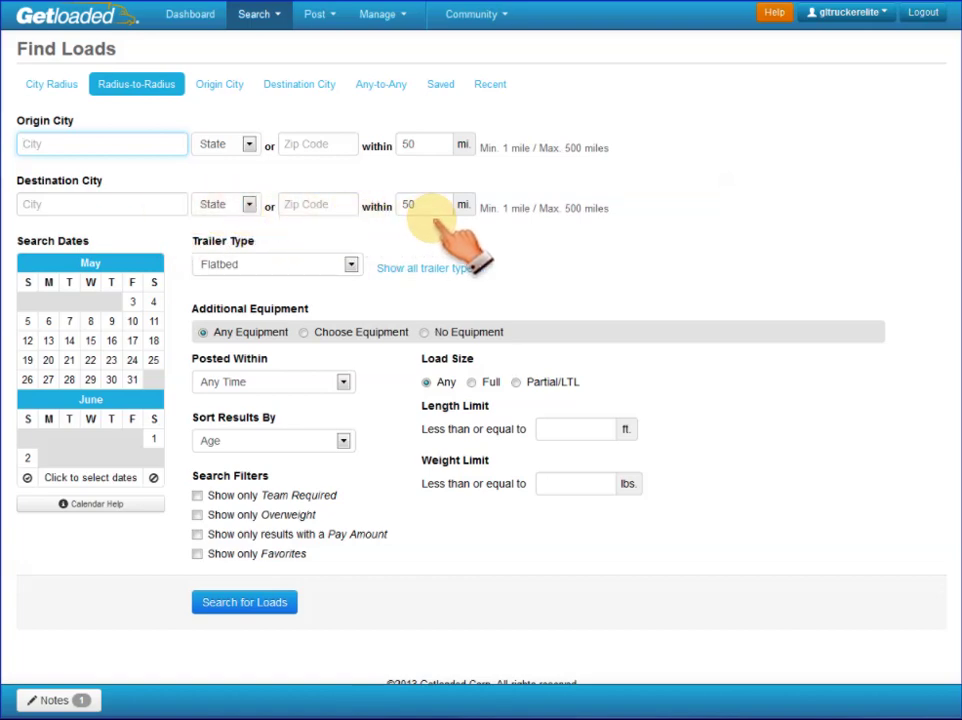
Choose CT, LA and ND as destination states in the Origin City search.
left_click(219, 85)
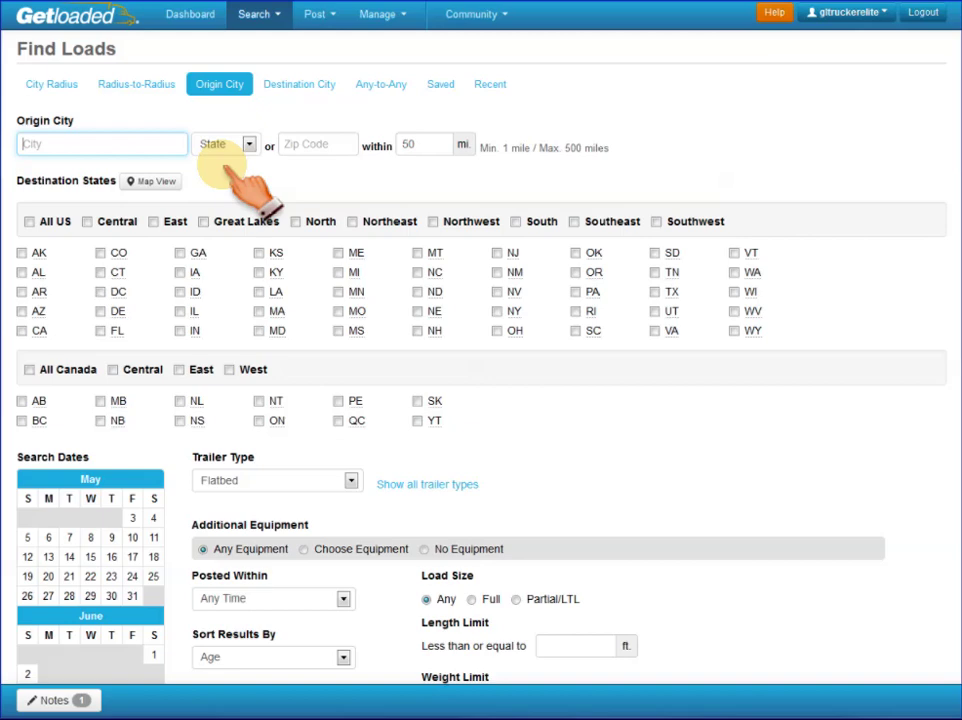
left_click(116, 222)
left_click(100, 272)
left_click(259, 291)
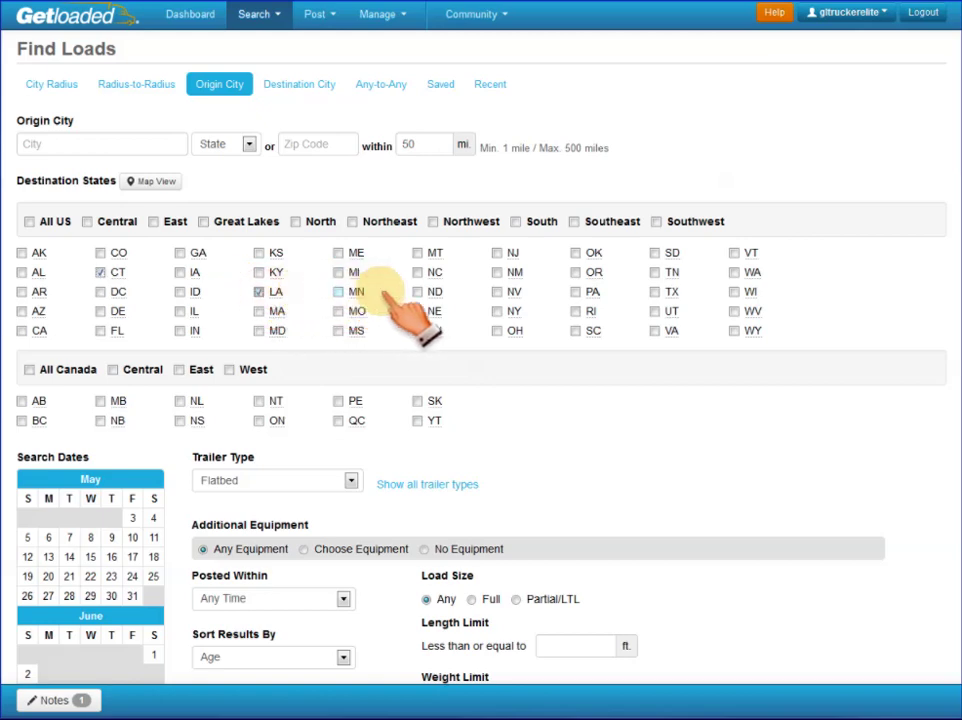
left_click(417, 291)
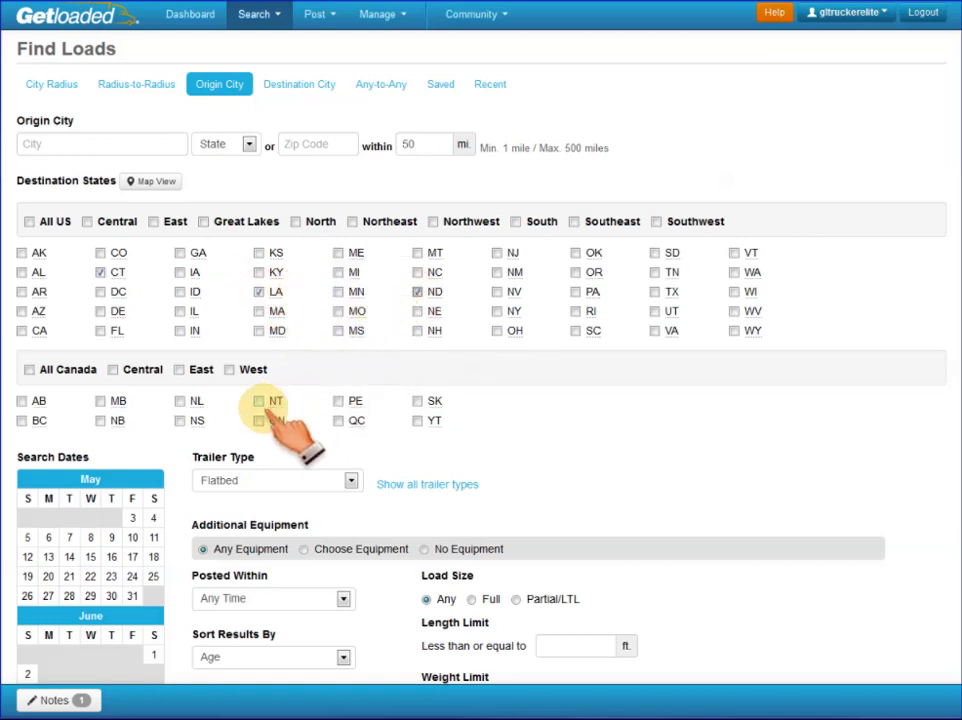
Choose the Central and North regions as origin states in the Destination City search, and open the Any-to-Any search.
left_click(315, 88)
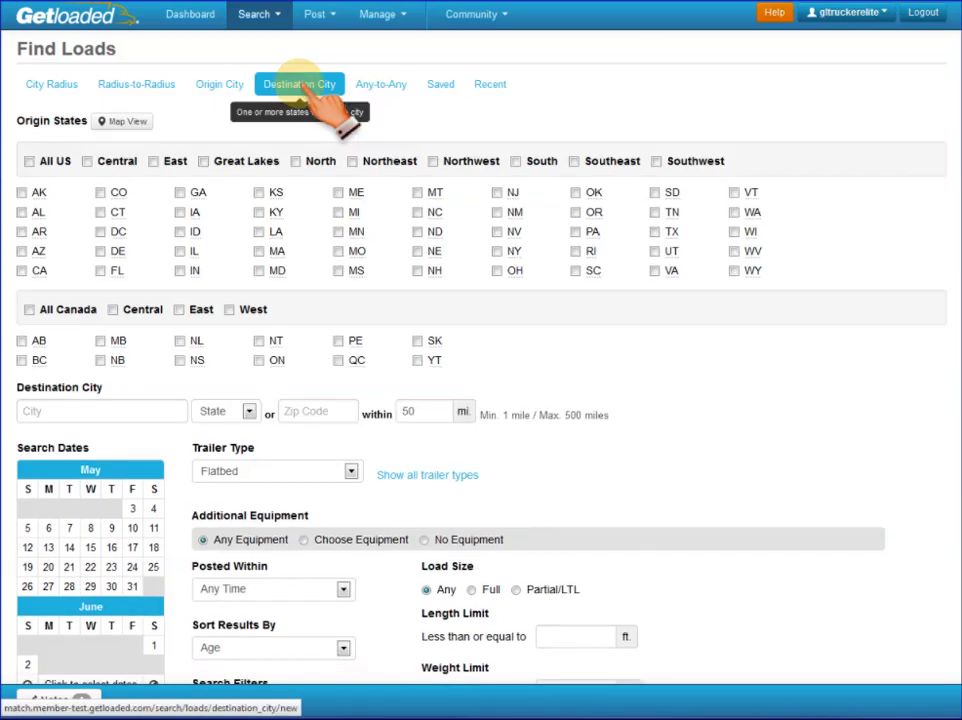
left_click(117, 162)
left_click(303, 162)
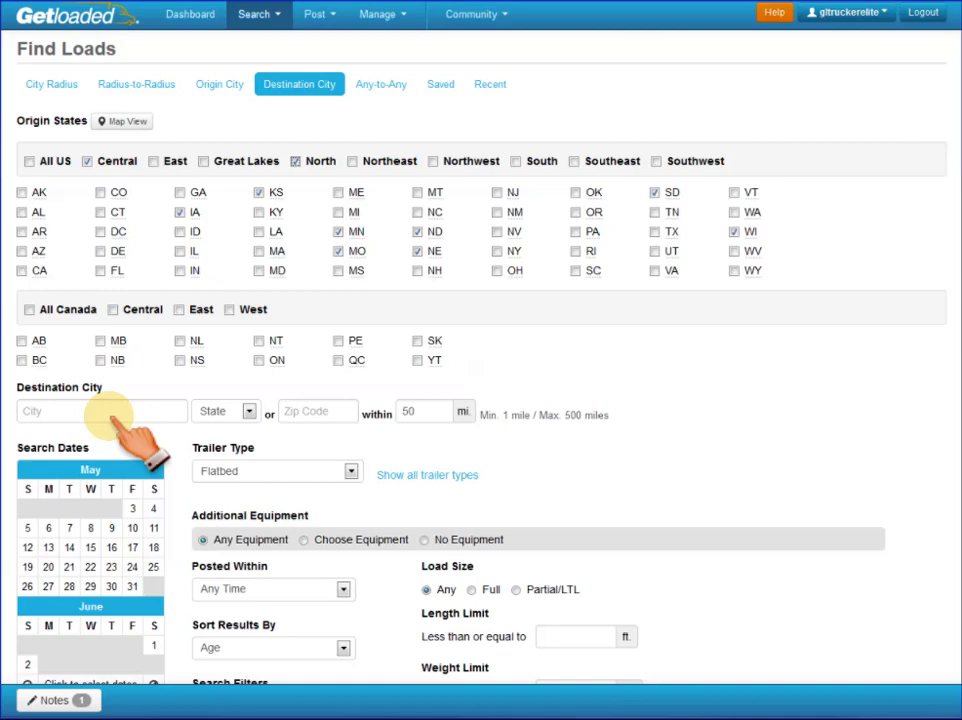
left_click(390, 86)
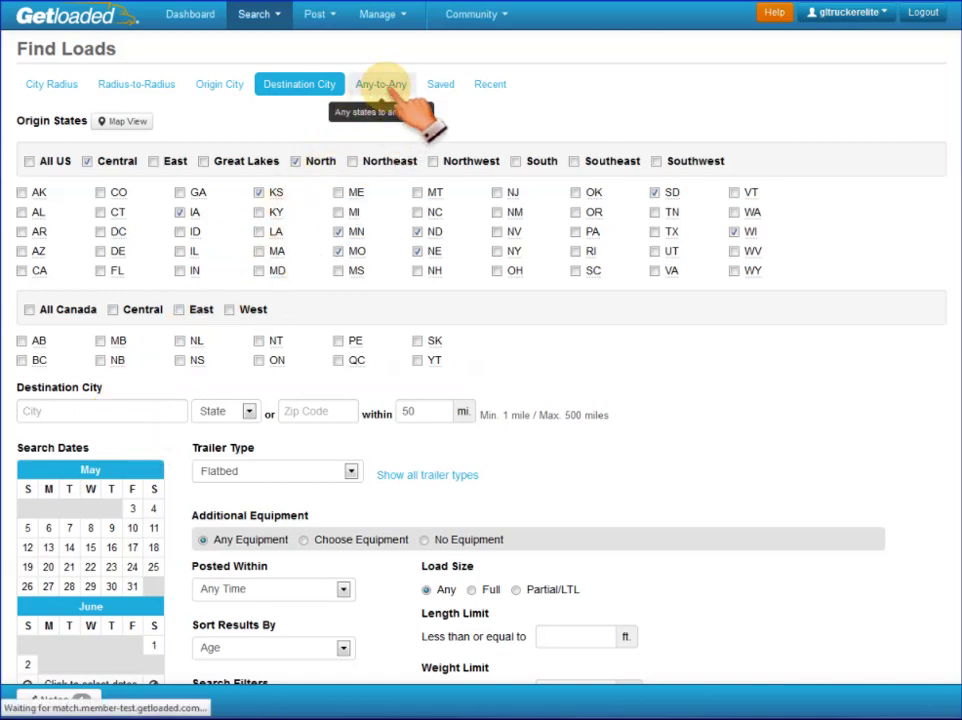
left_click(240, 162)
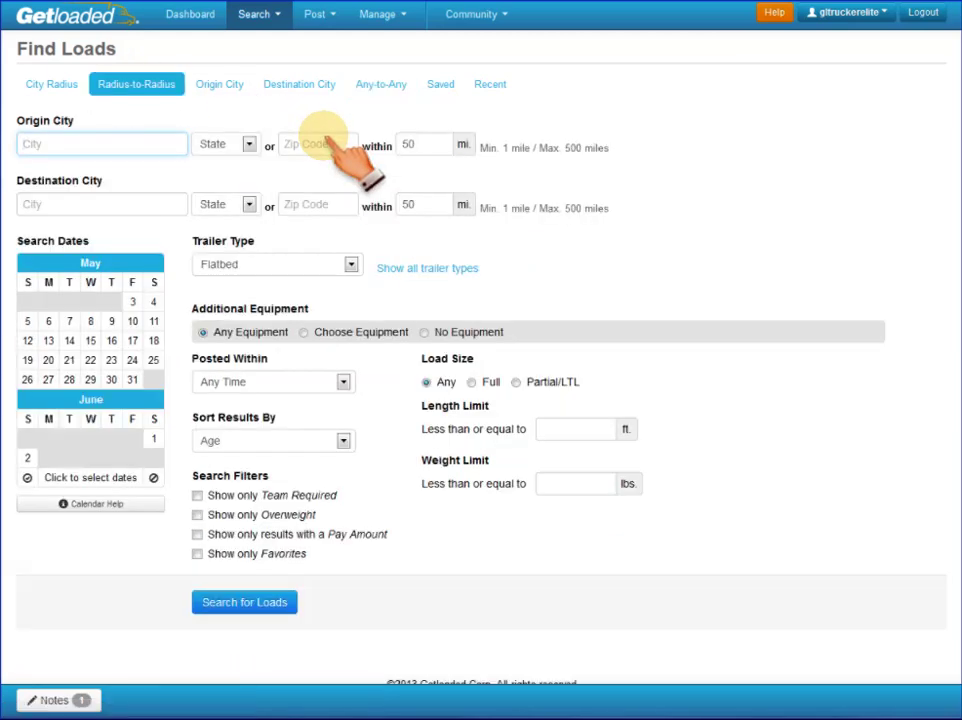
Set the origin of the Radius-to-Radius search to zip code 23225 within 100 miles.
left_click(317, 146)
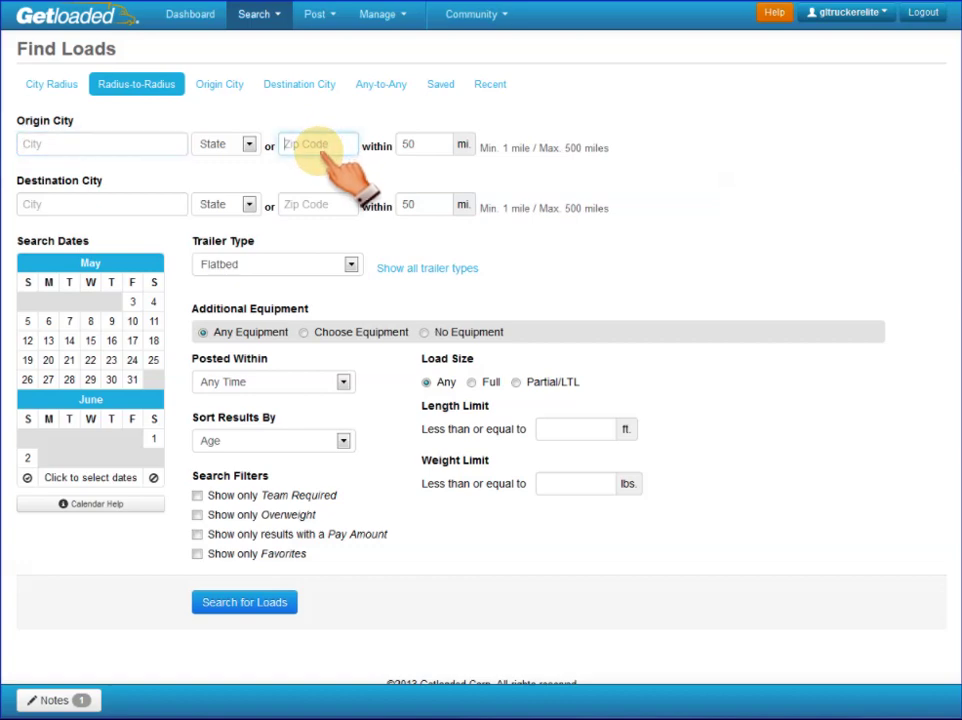
type("23225")
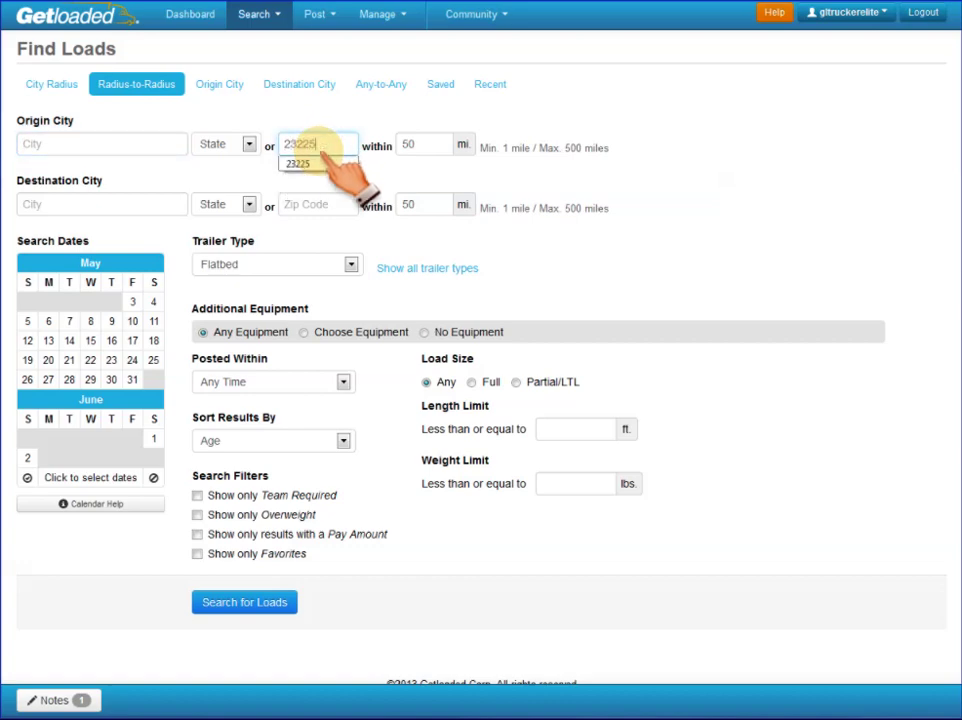
double_click(422, 146)
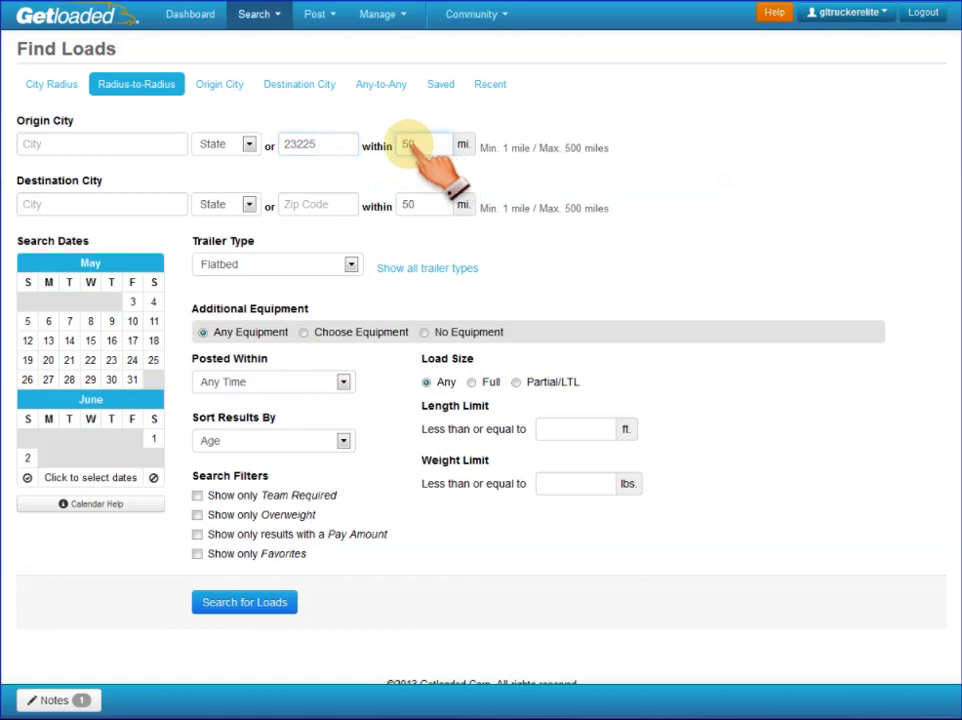
type("100")
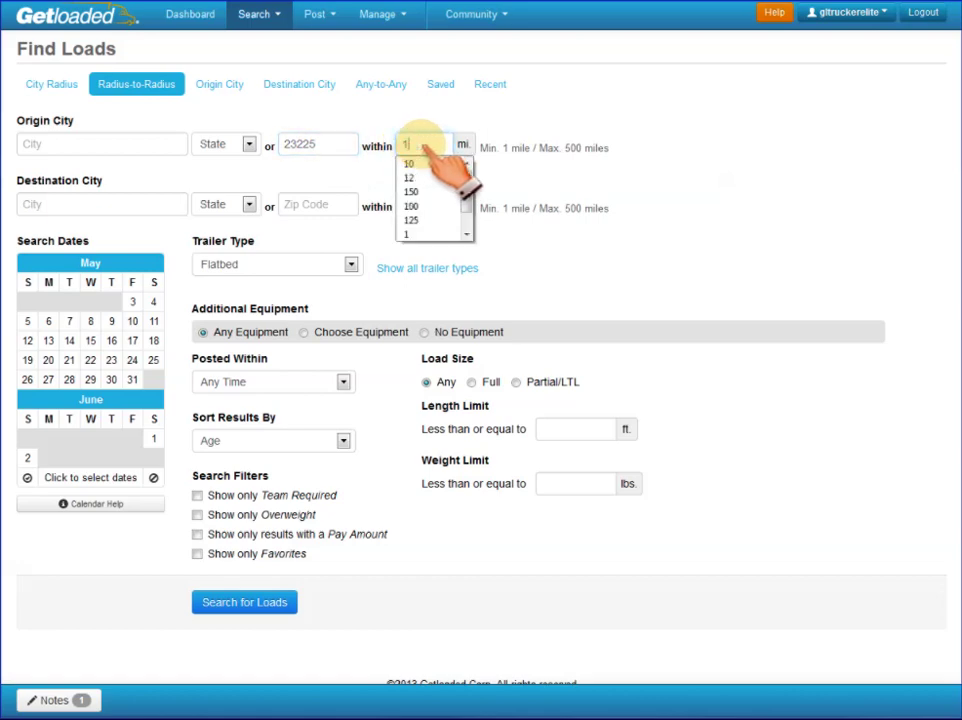
Set the destination of the load search to Dallas, TX within 100 miles.
left_click(172, 204)
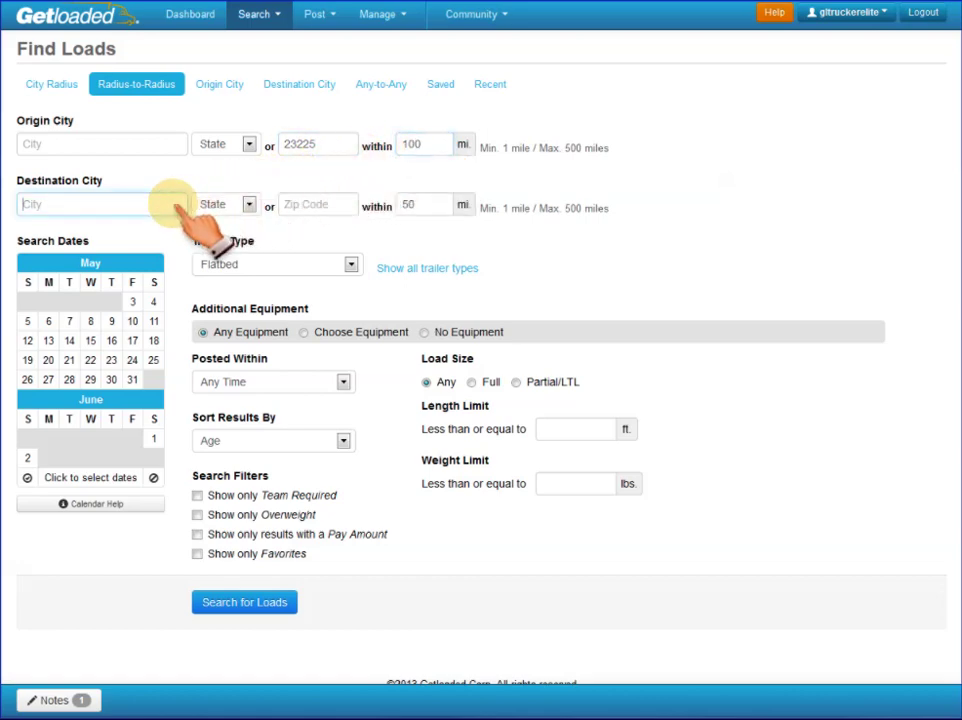
type("dallas")
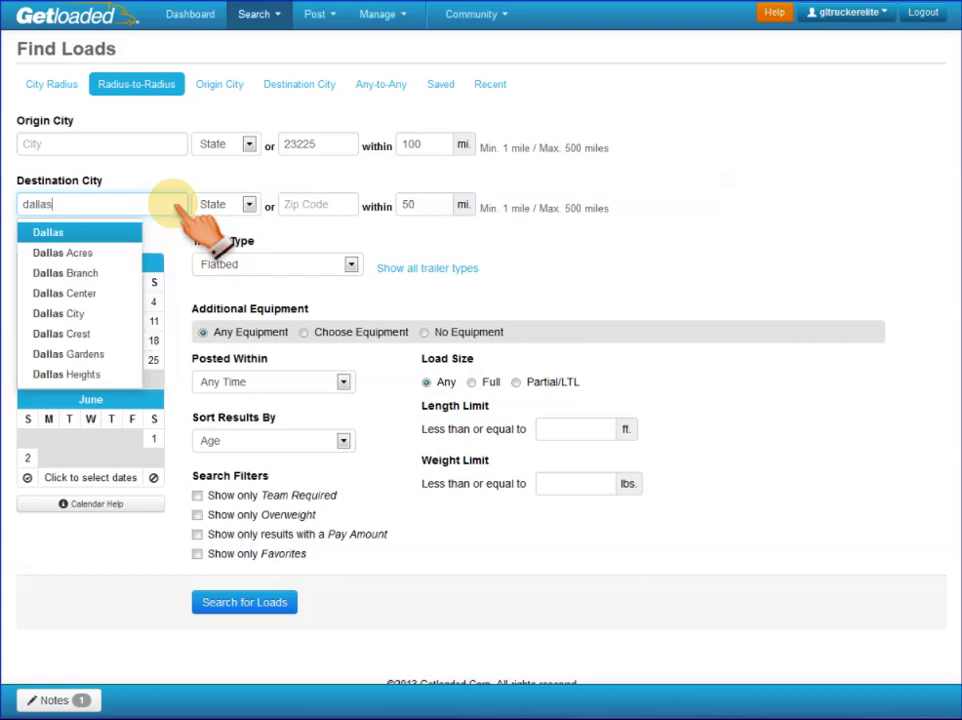
key("Return")
key("Tab")
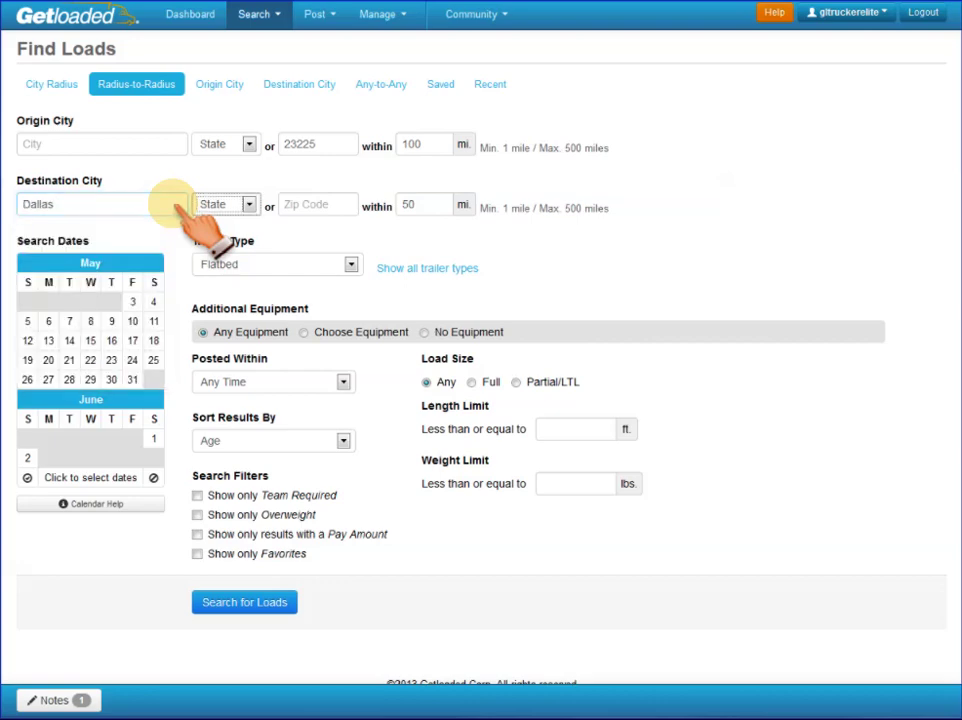
key("Tab")
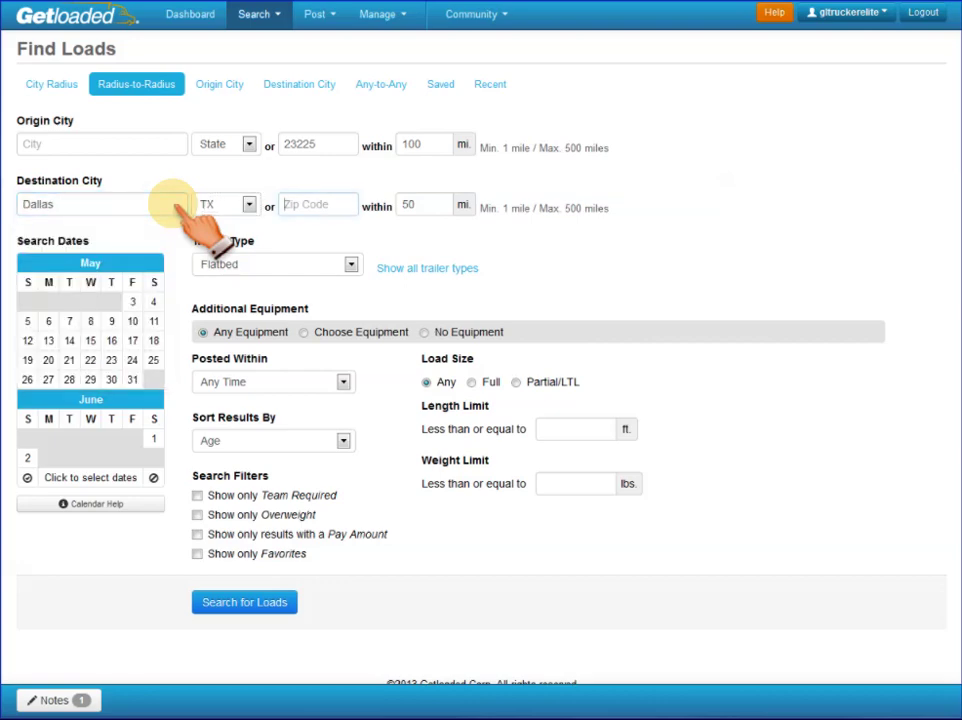
left_click(422, 206)
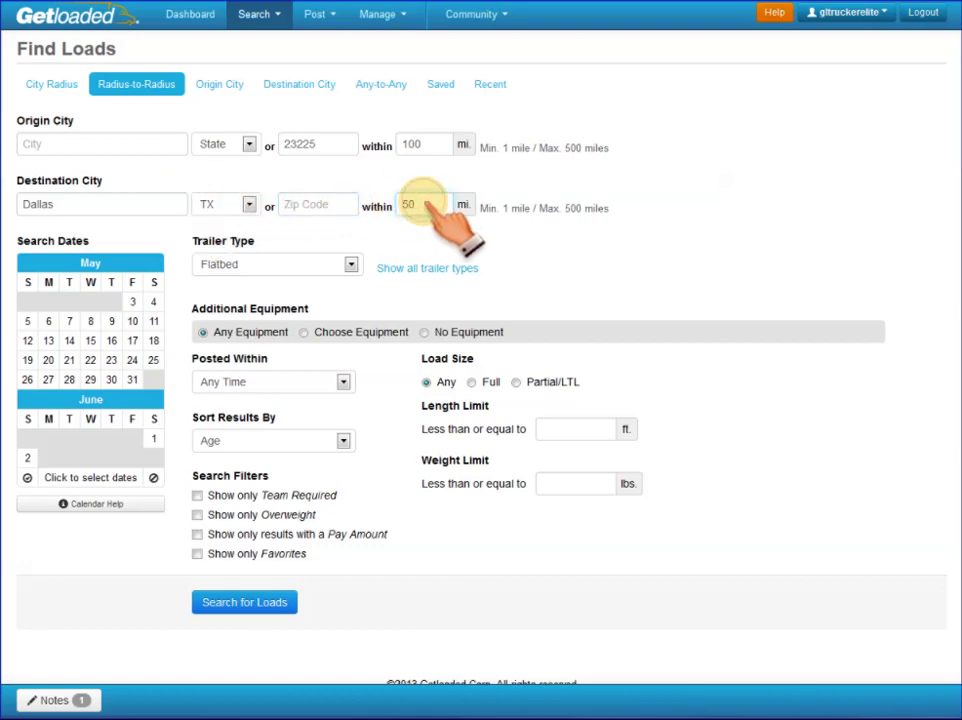
double_click(422, 206)
type("1")
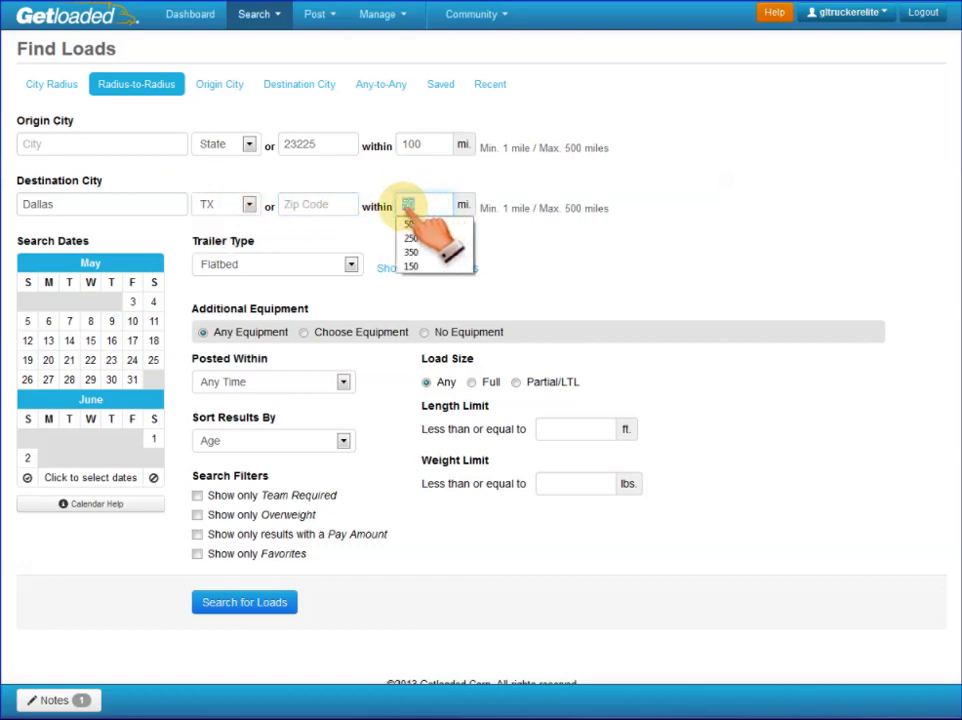
type("00")
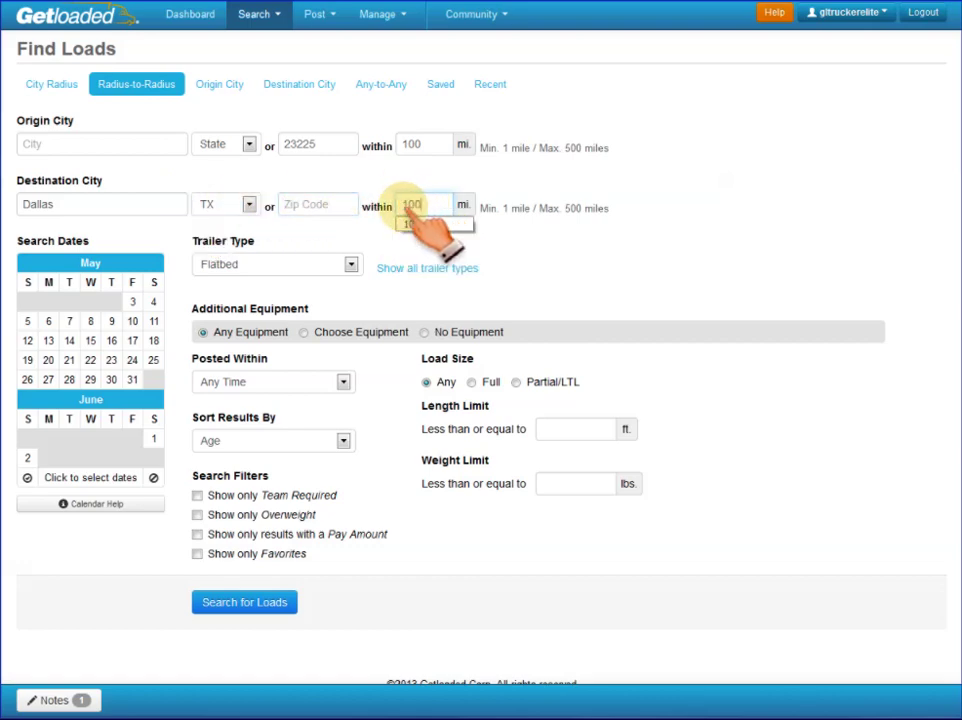
Expand the full list of trailer types and add Reefer and Van to the Flatbed selection.
left_click(351, 262)
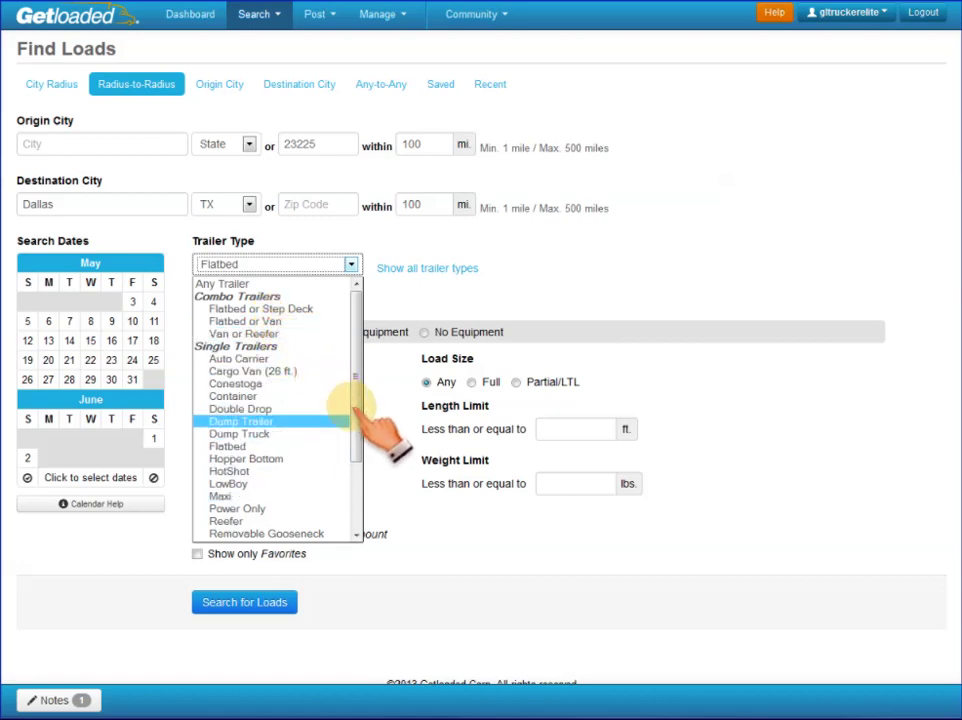
scroll(363, 410, "down", 2)
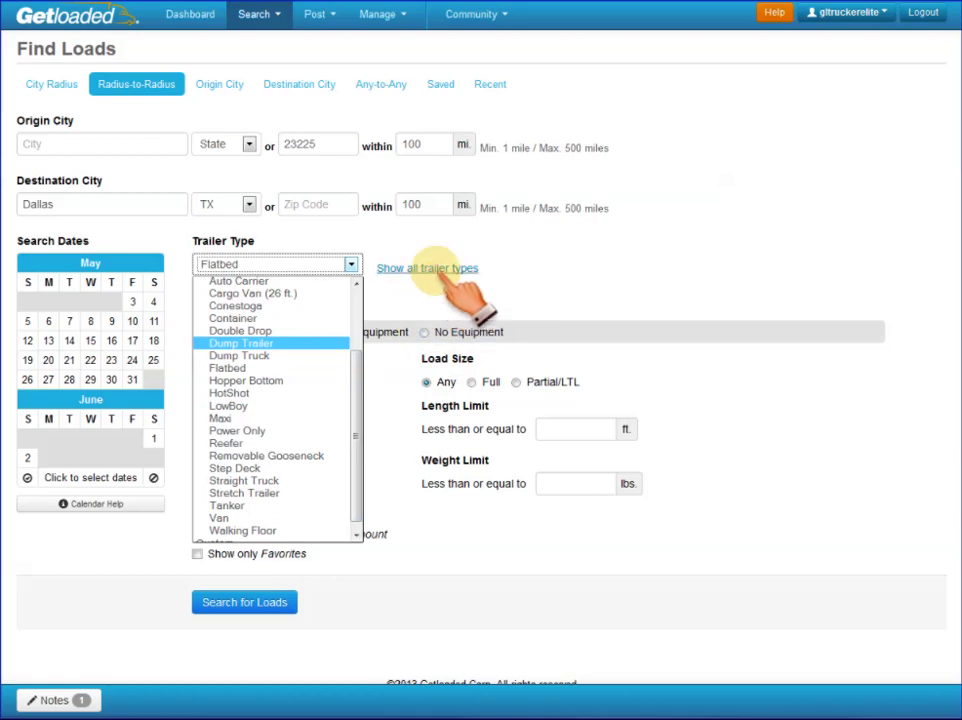
left_click(430, 272)
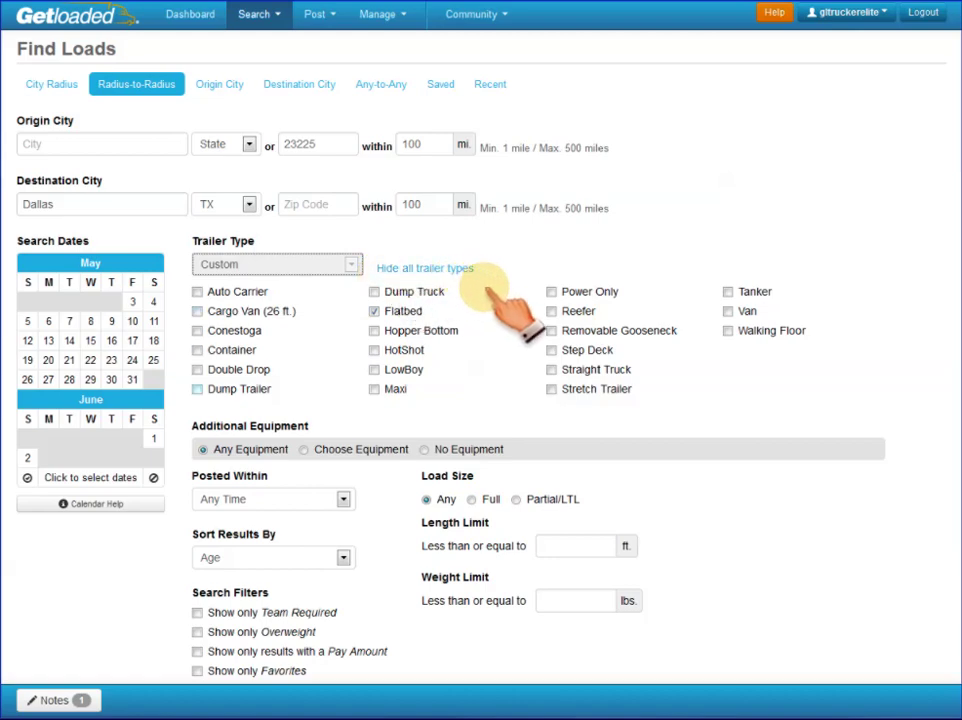
left_click(552, 311)
left_click(728, 311)
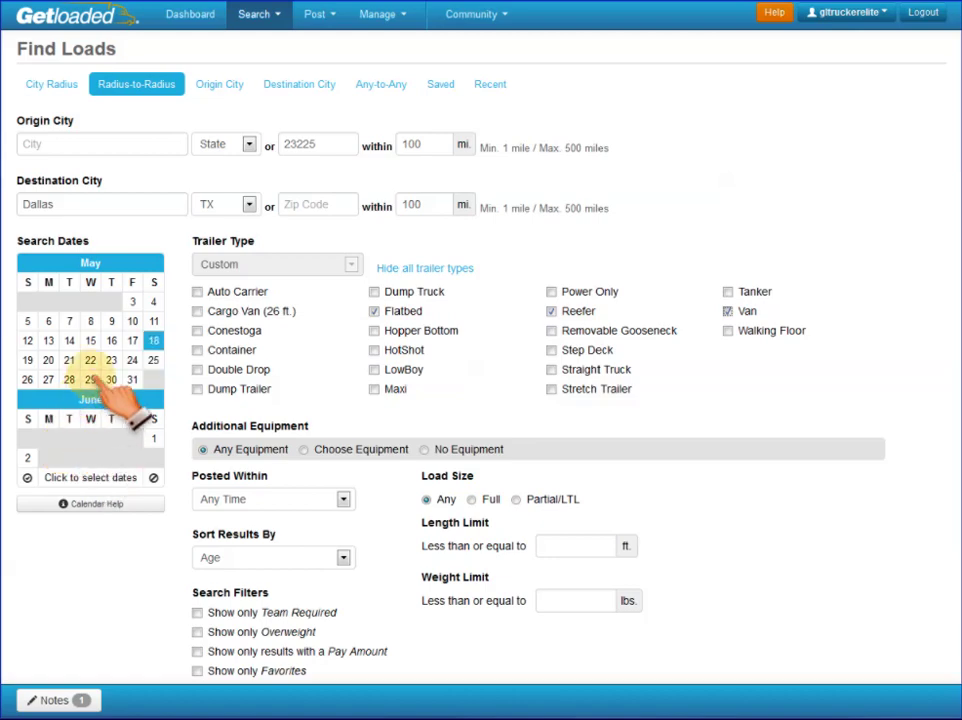
Select May 9, 13, 14, 16 and 17 as search dates, and clear the whole date selection.
left_click(111, 321)
left_click(48, 340)
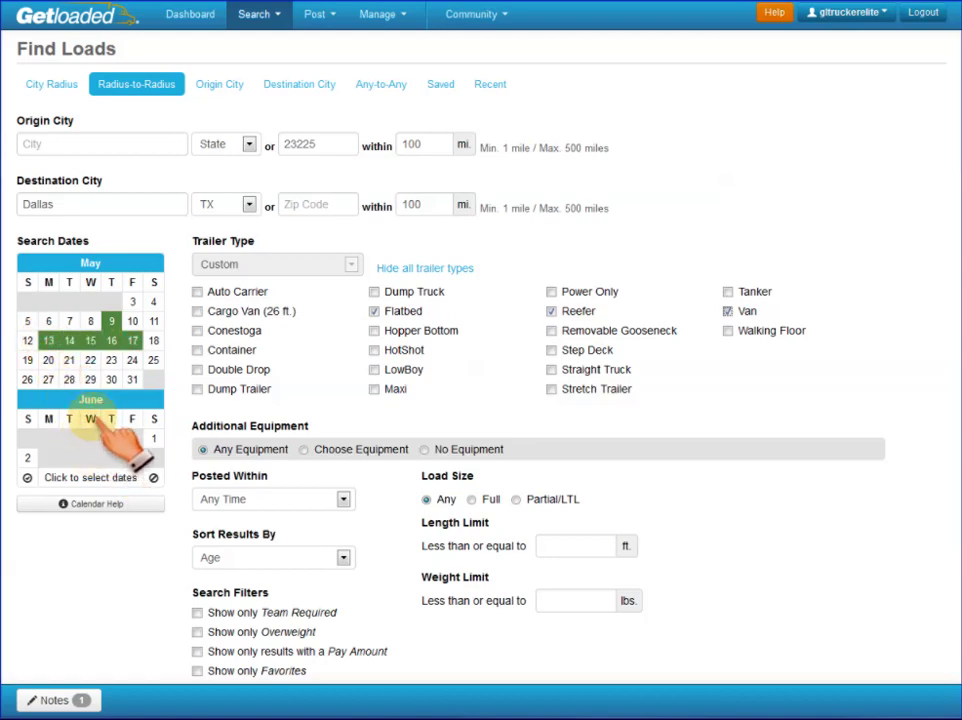
left_click(90, 340)
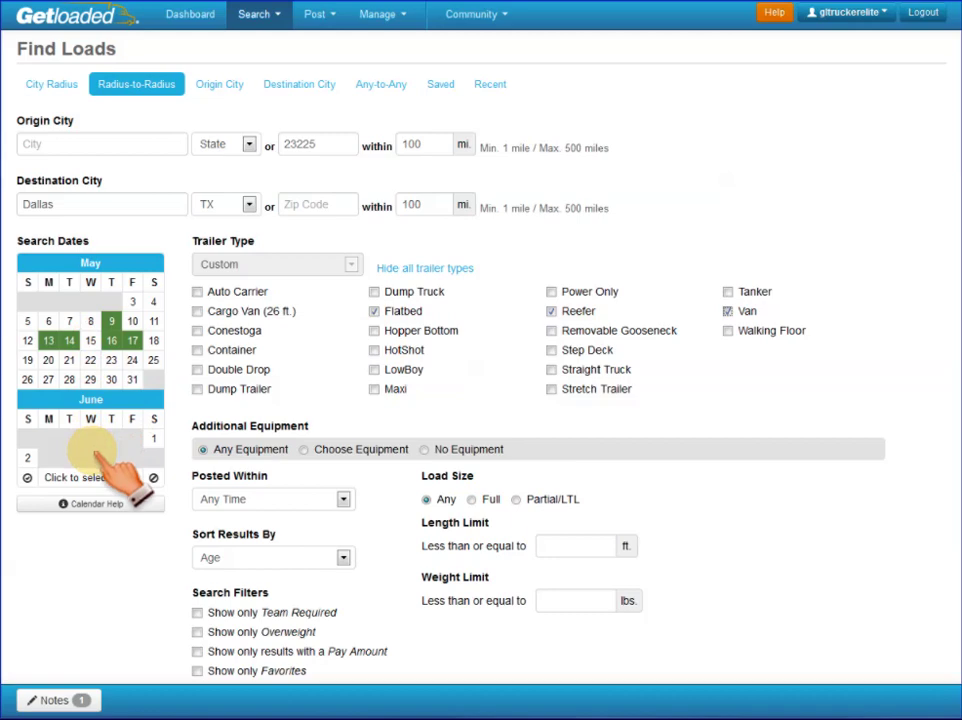
left_click(153, 477)
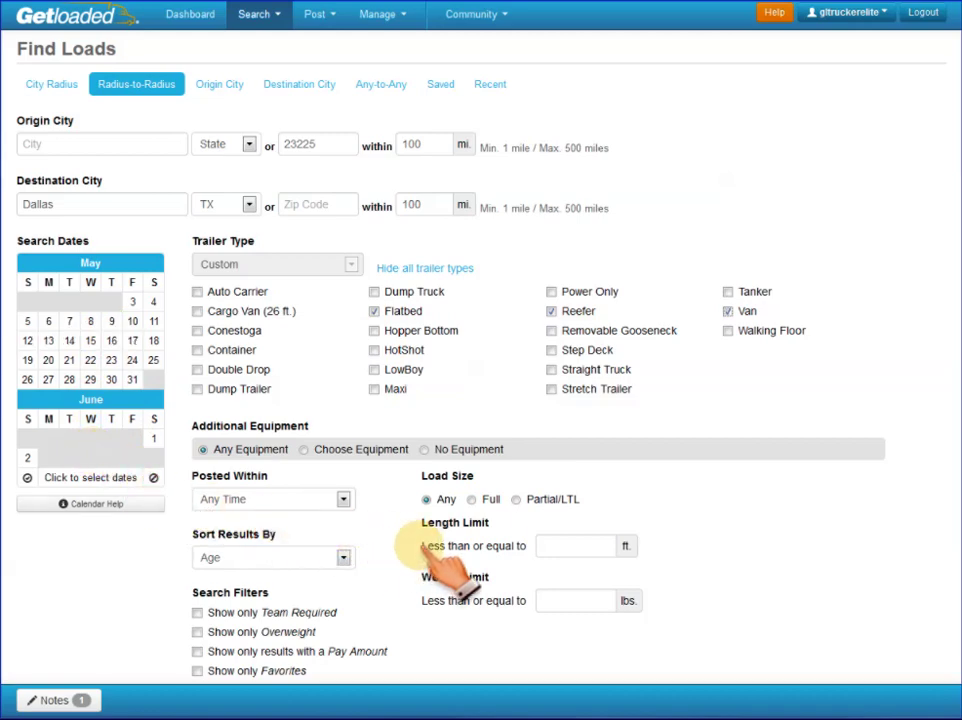
Limit the additional equipment to chosen items and select Chains and Tarps.
scroll(415, 547, "down", 1)
scroll(422, 550, "down", 1)
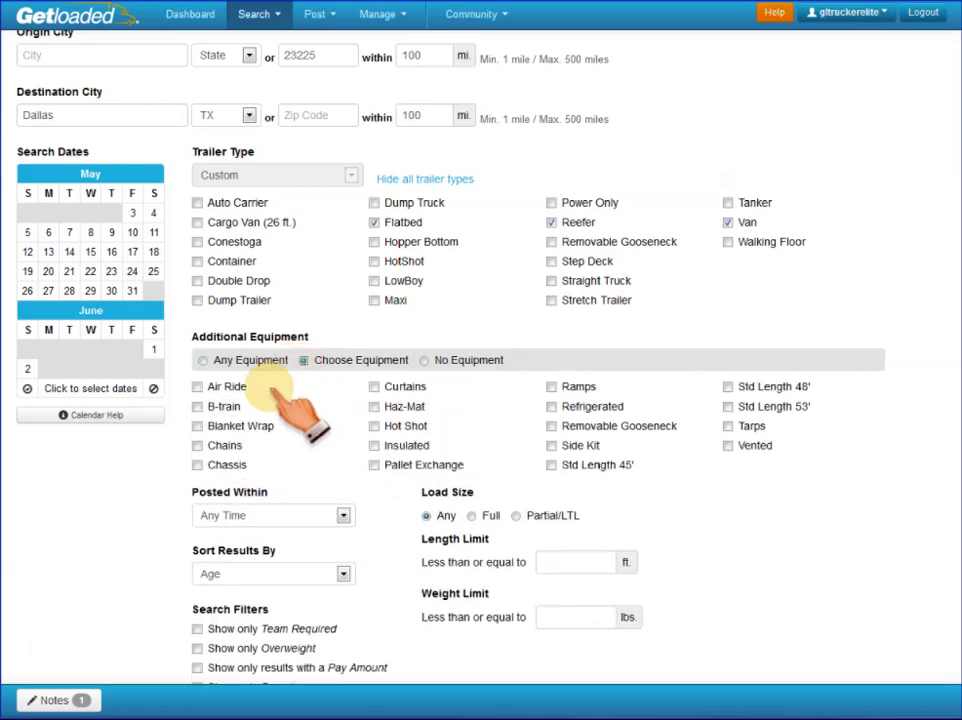
left_click(197, 445)
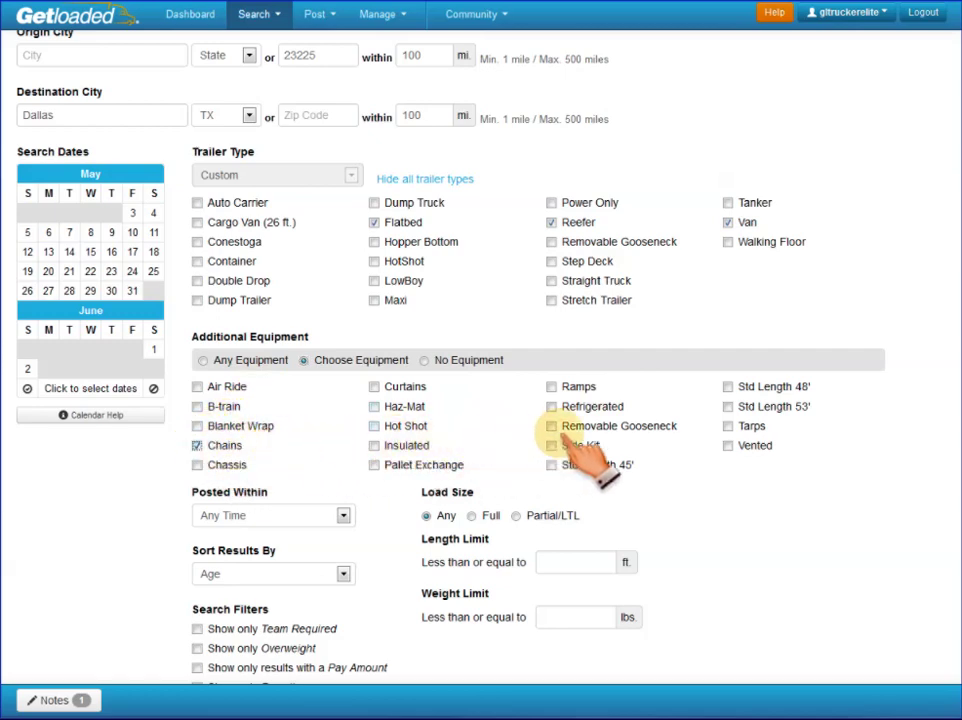
left_click(727, 427)
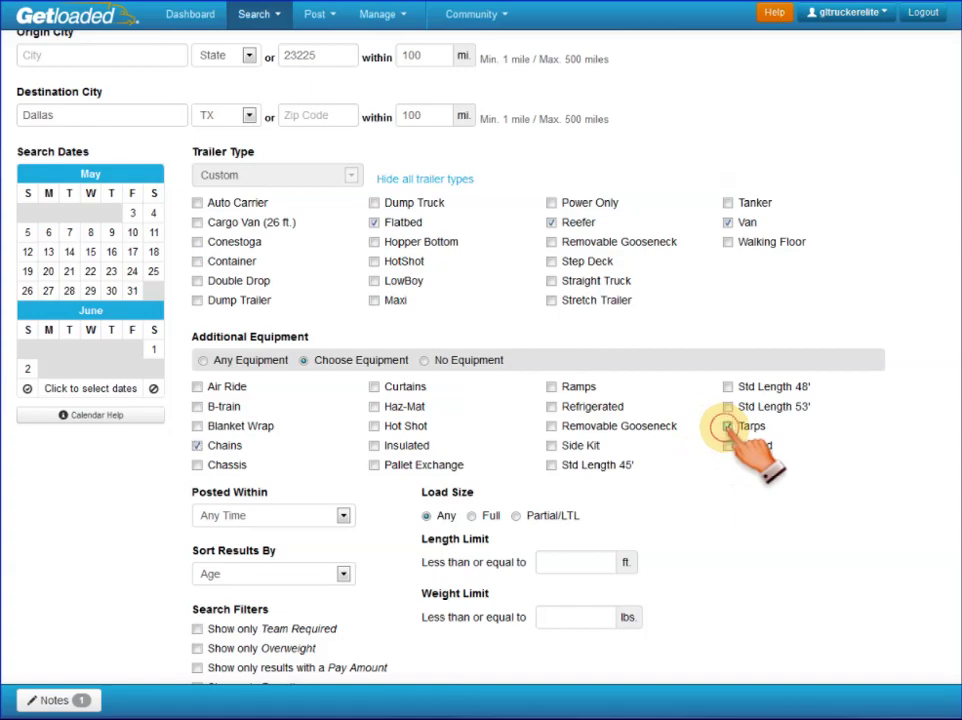
Examine the available time limits for how recently loads were posted.
scroll(400, 495, "down", 3)
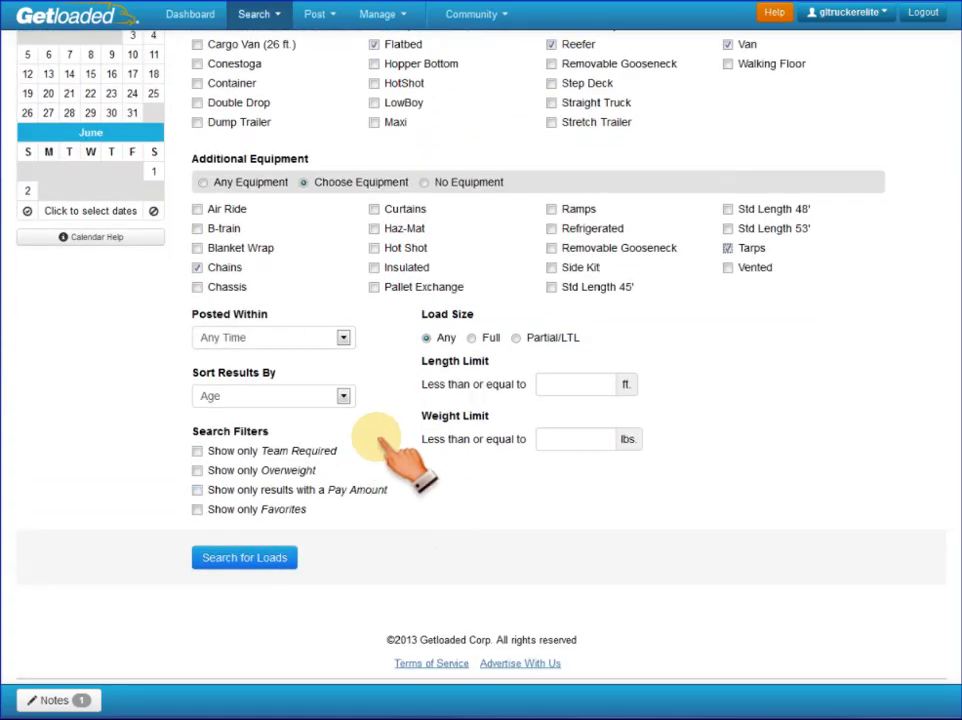
left_click(343, 338)
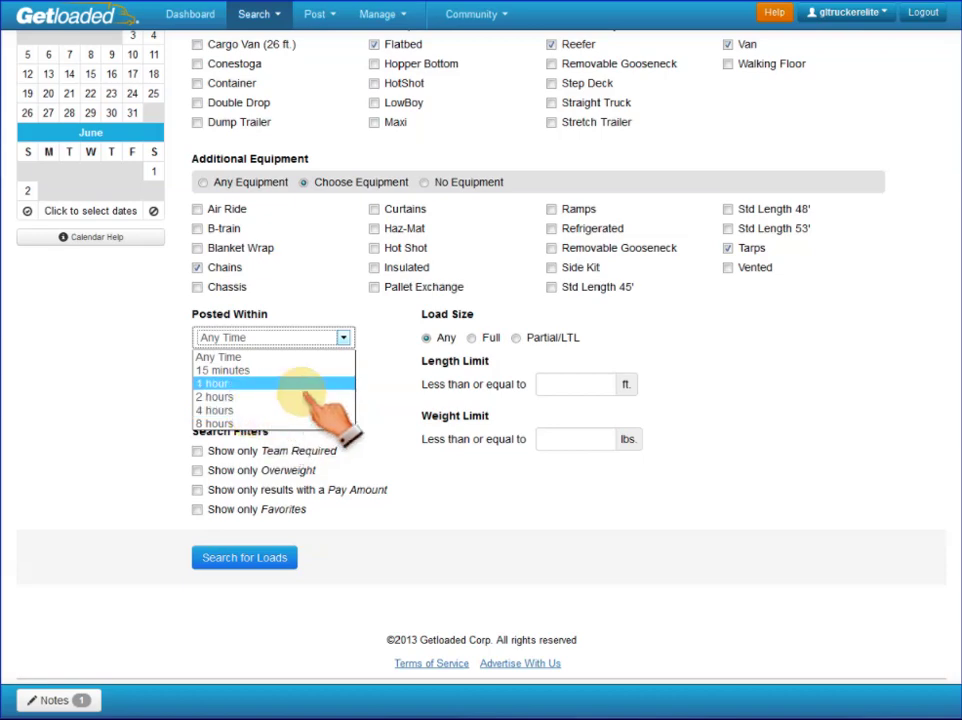
left_click(372, 366)
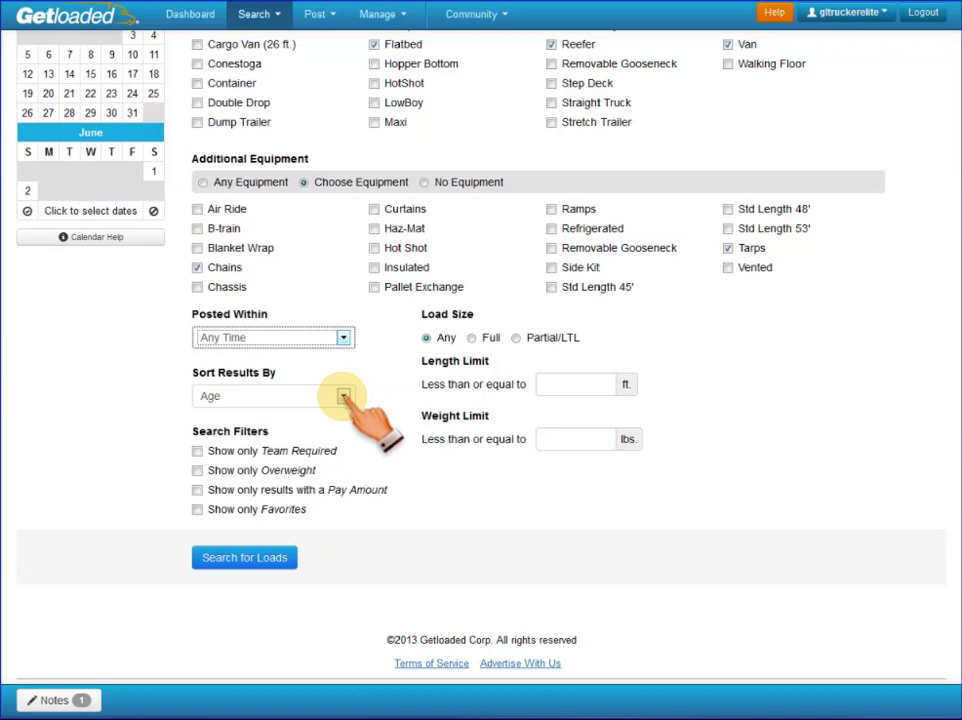
Set the results to sort by Origin Deadhead and run the load search.
left_click(343, 396)
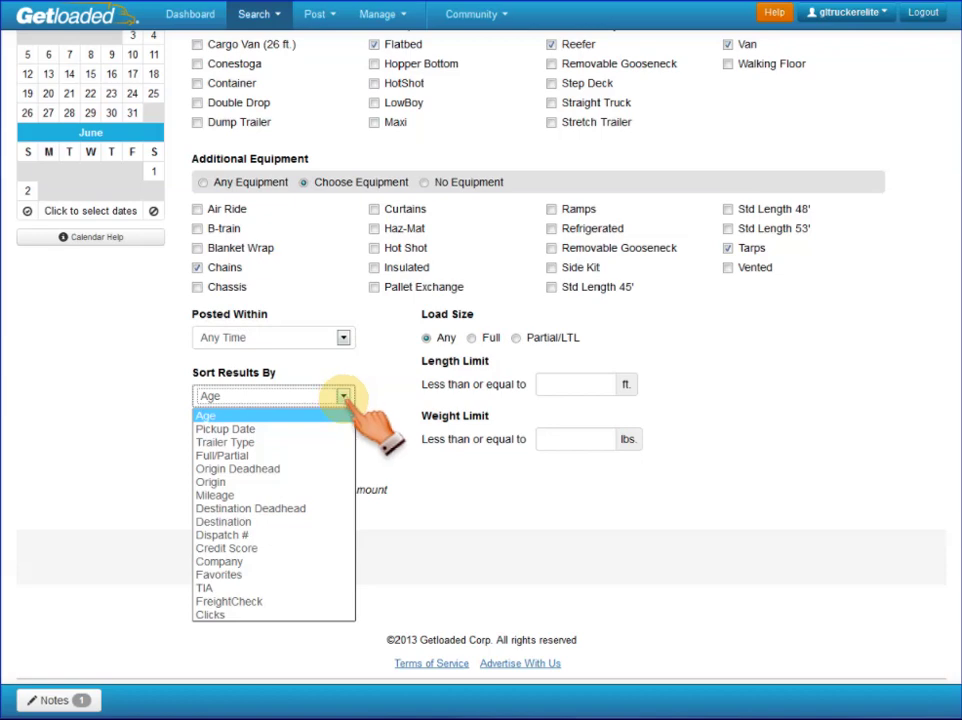
key("Down")
key("Down")
key("Down")
key("Down")
key("Down")
key("Down")
key("Down")
key("Down")
key("Down")
key("Down")
key("Down")
key("Down")
key("Down")
key("Down")
key("Down")
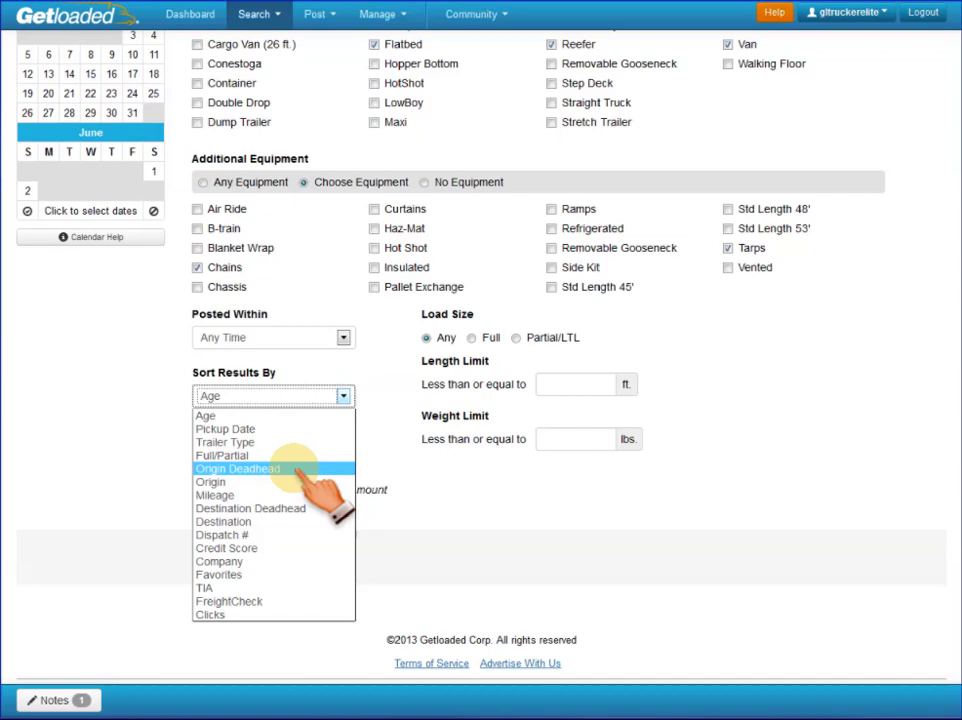
left_click(318, 475)
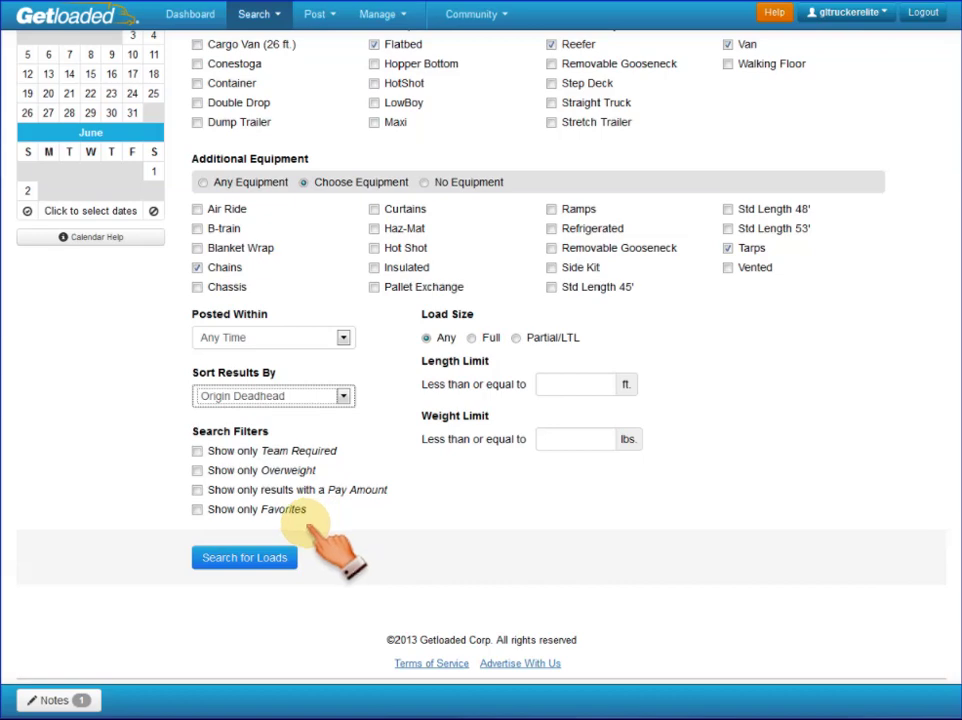
left_click(262, 561)
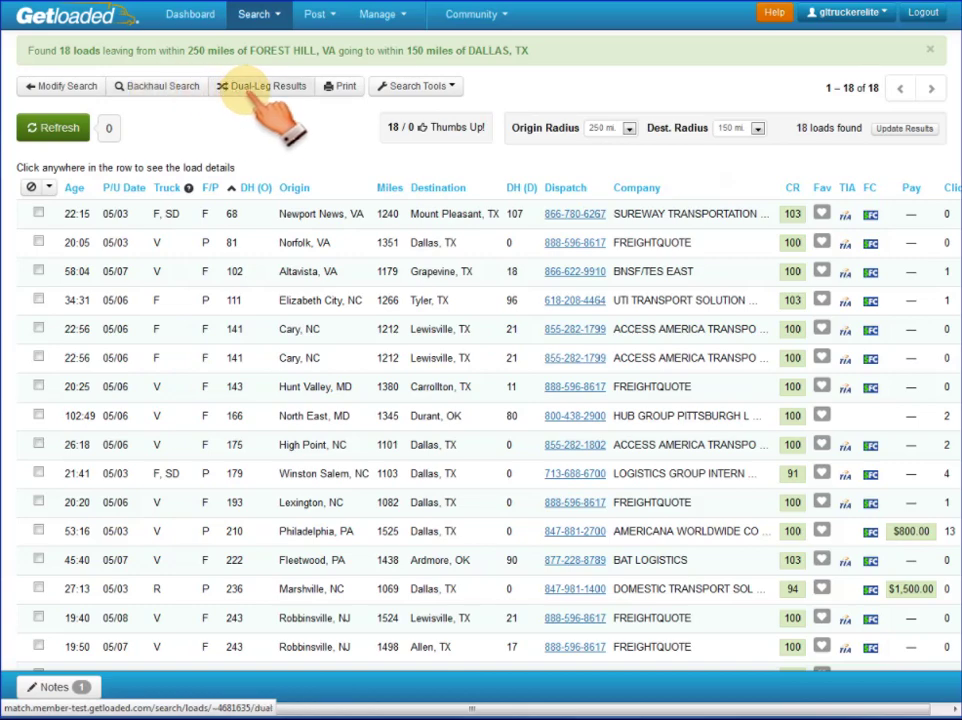
Open the printable version of the load results and enter the sample note "dfasddadadd".
left_click(343, 88)
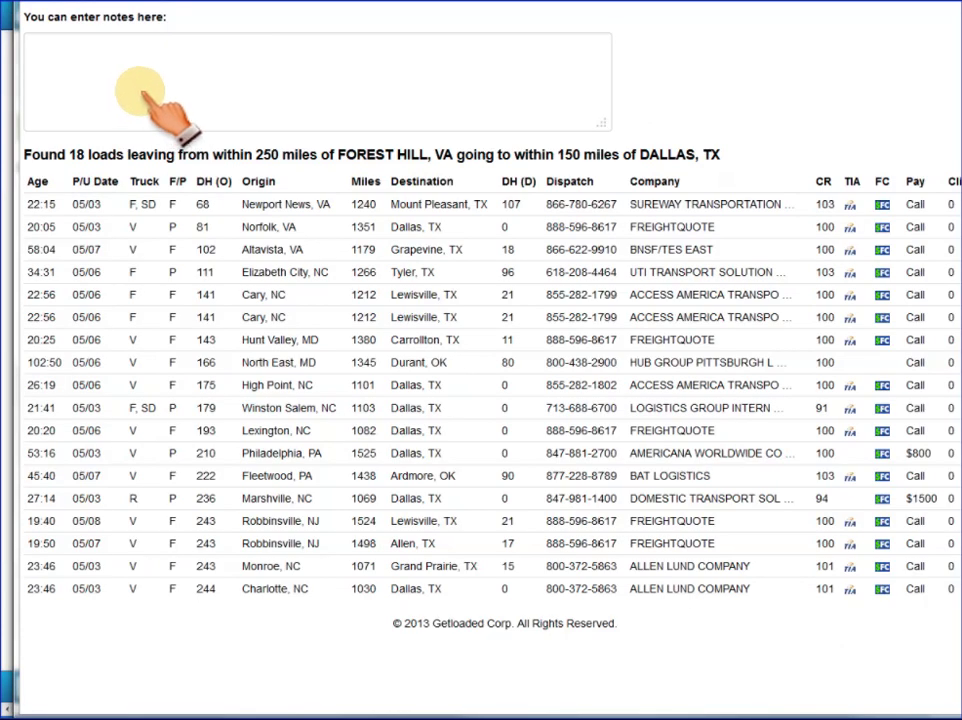
left_click(120, 88)
type("dfasddadadd")
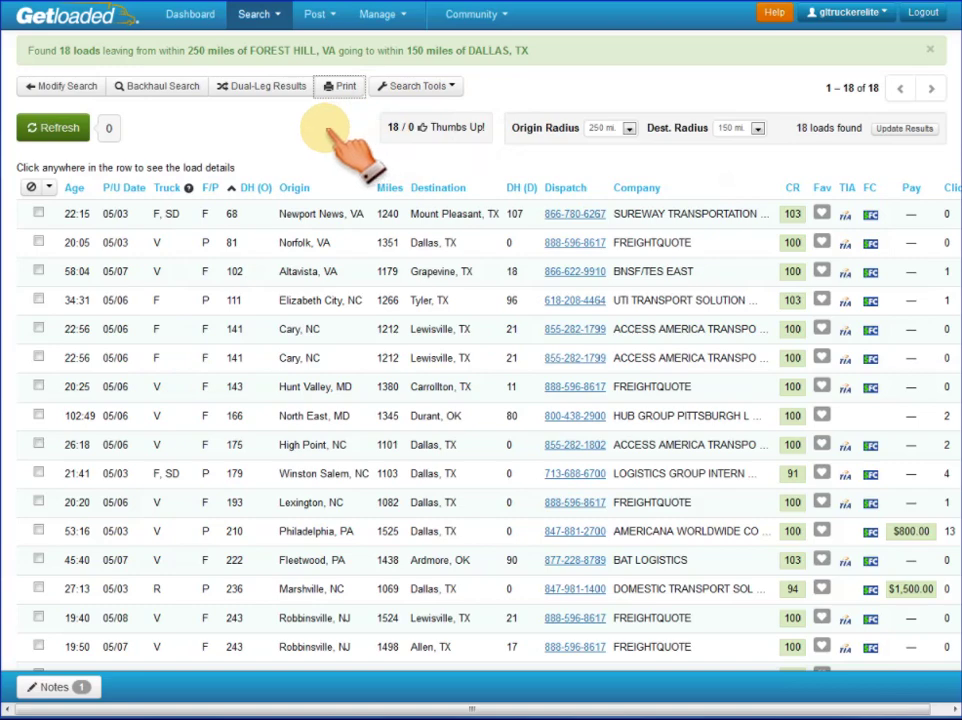
Examine the search tools, the refresh control and the origin radius choices above the load results.
left_click(450, 88)
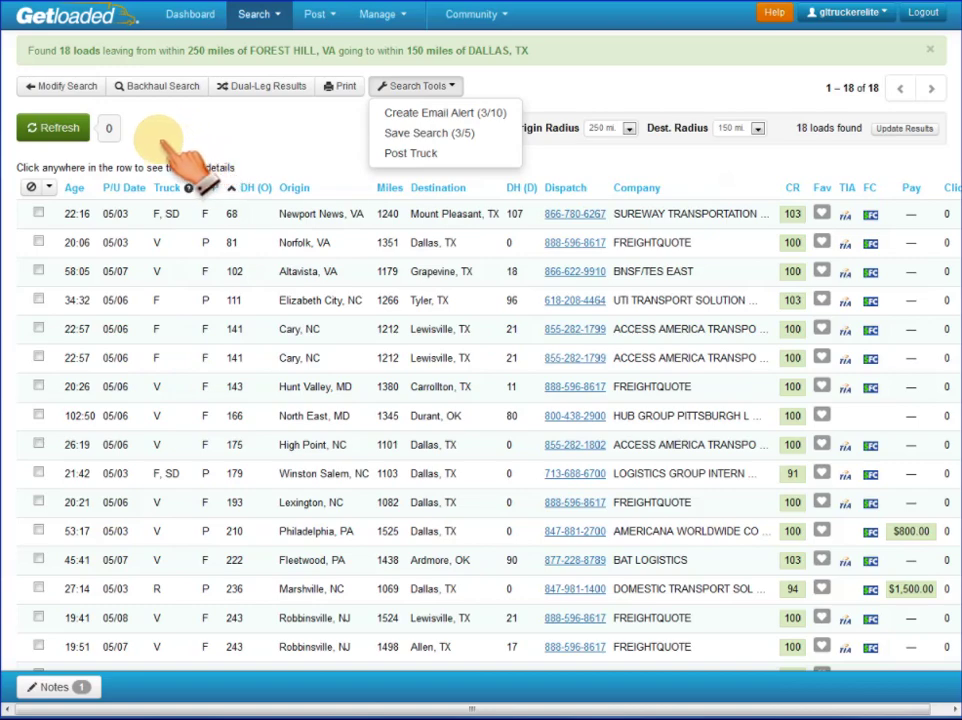
mouse_move(122, 136)
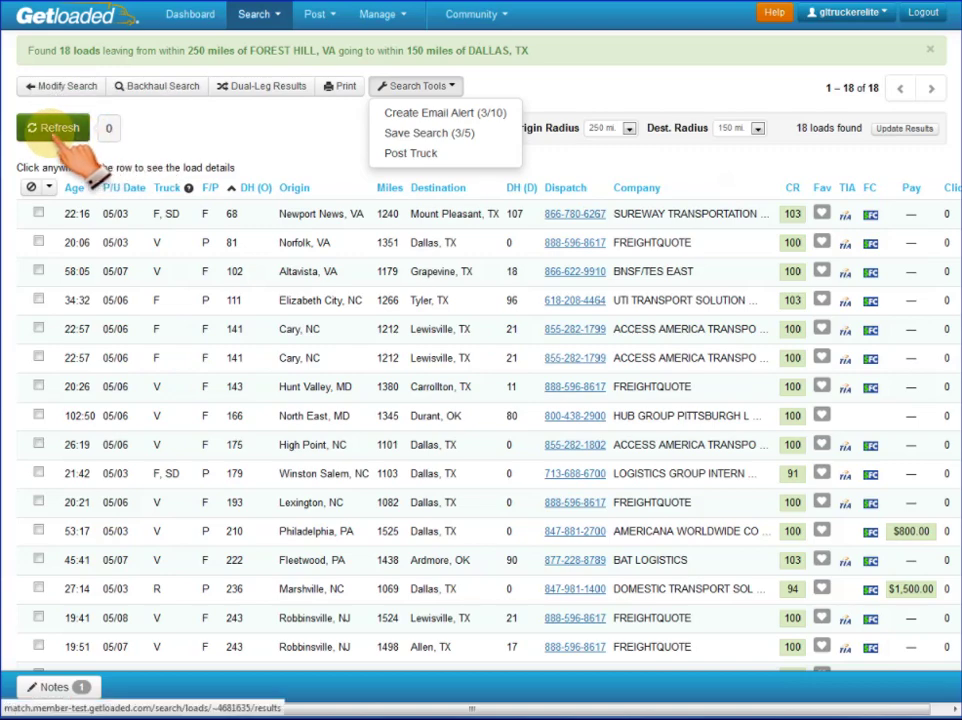
left_click(282, 136)
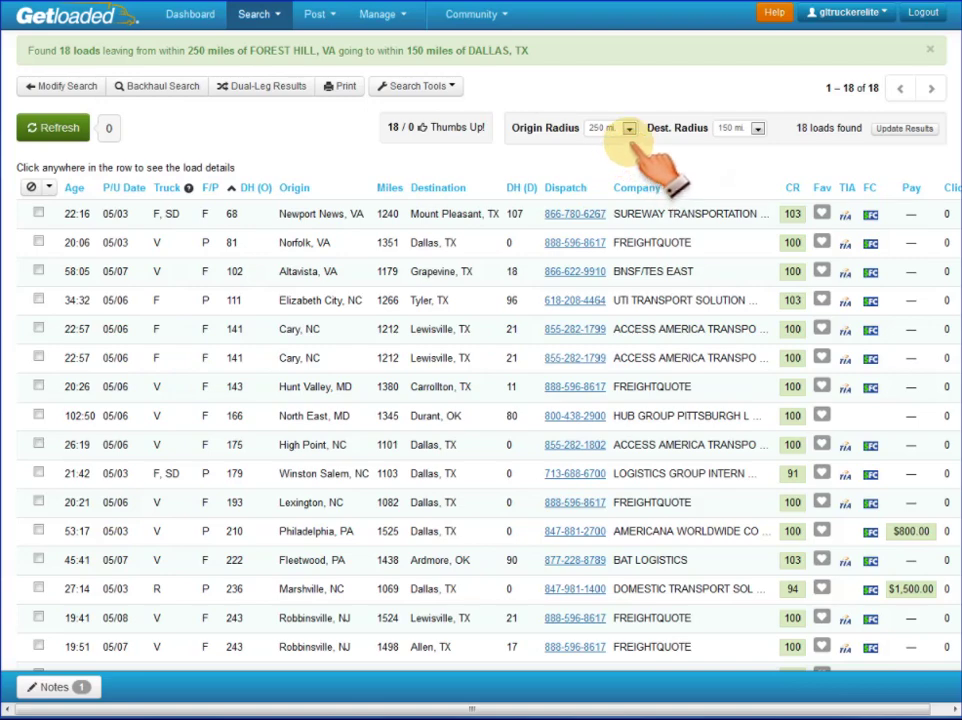
left_click(629, 129)
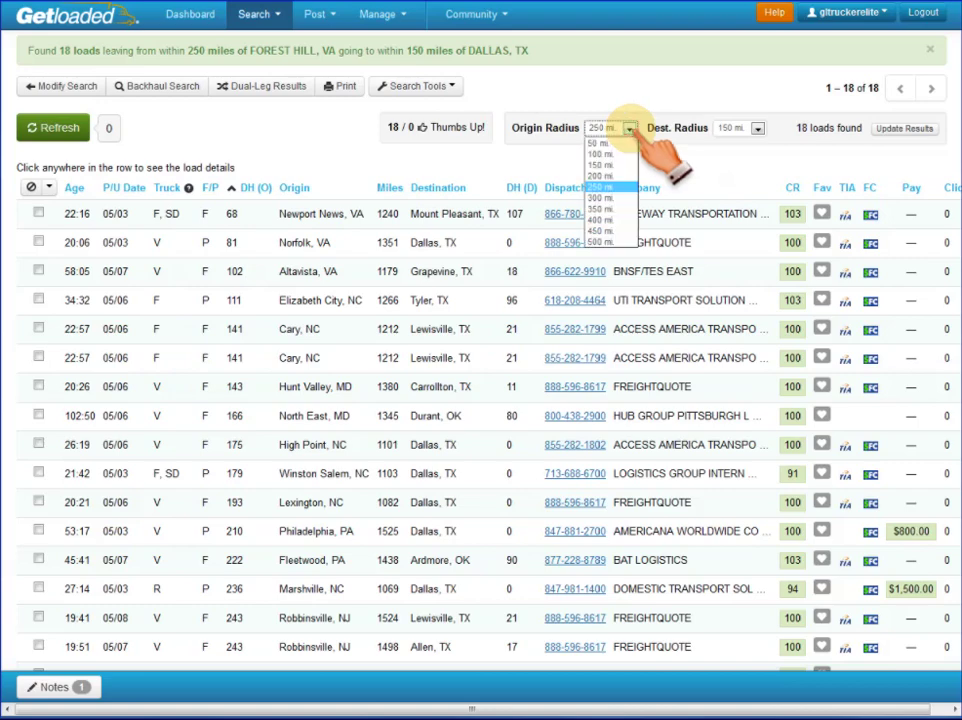
left_click(666, 133)
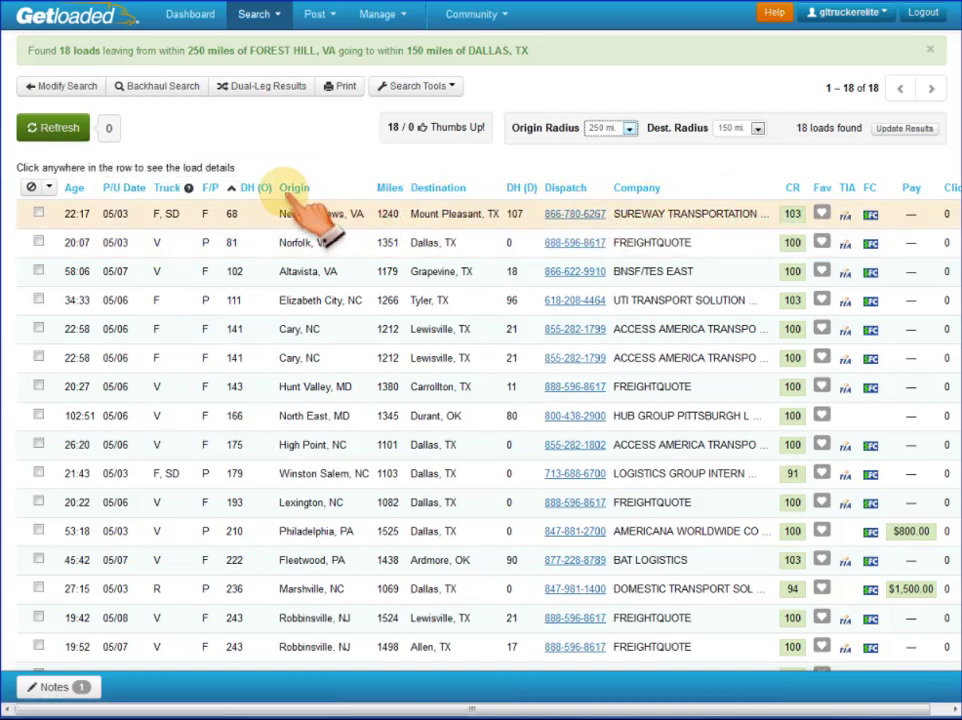
Try sorting the loads by age in both directions and by miles, and return to sorting by origin deadhead.
left_click(97, 189)
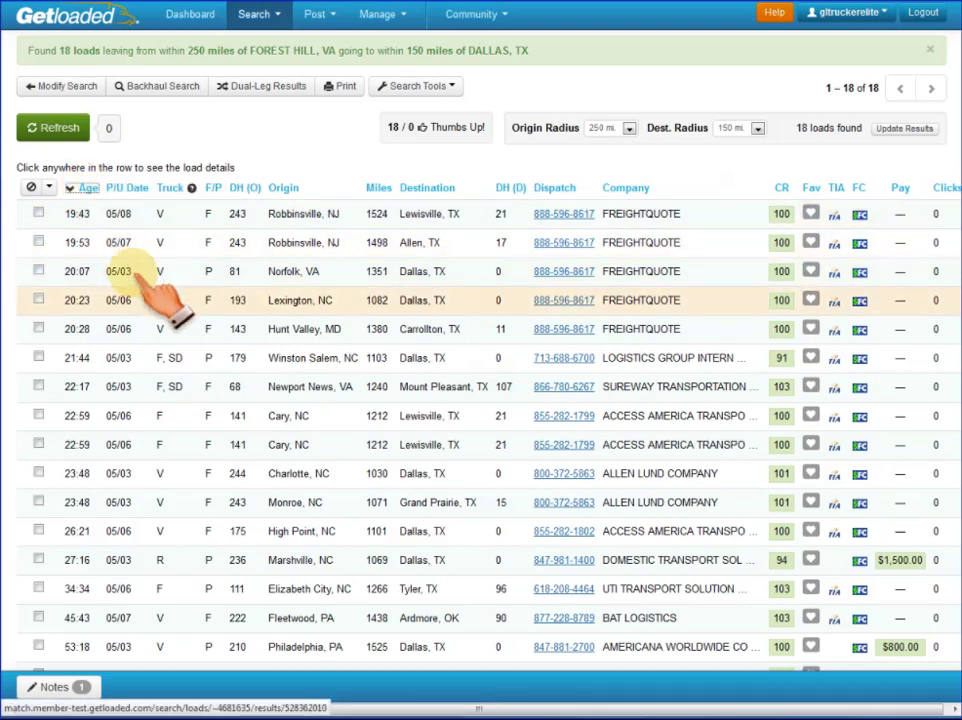
left_click(157, 302)
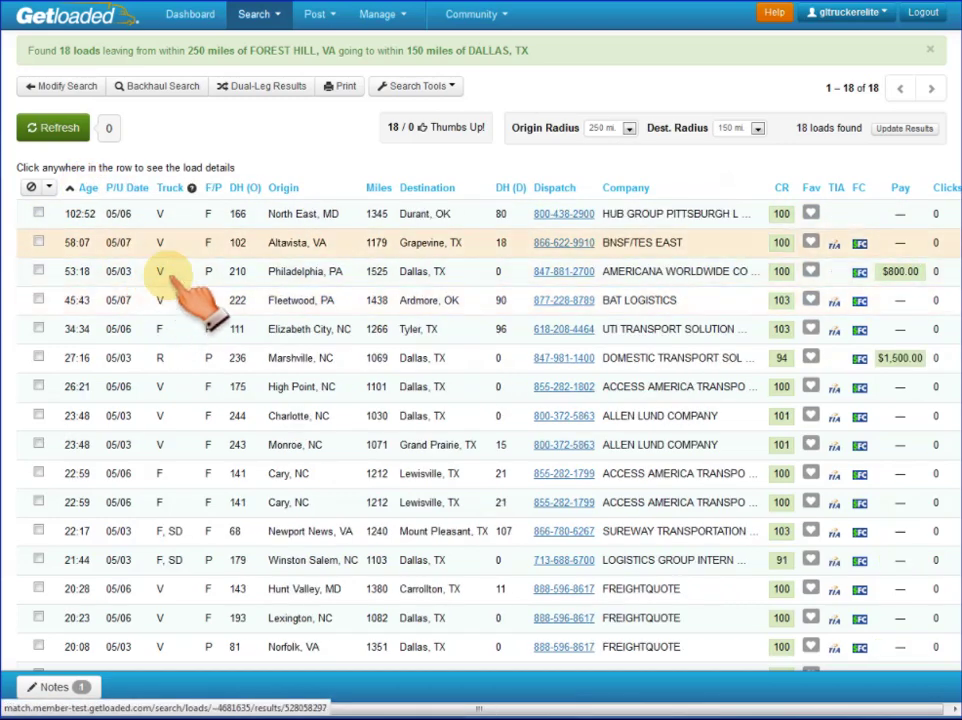
left_click(285, 188)
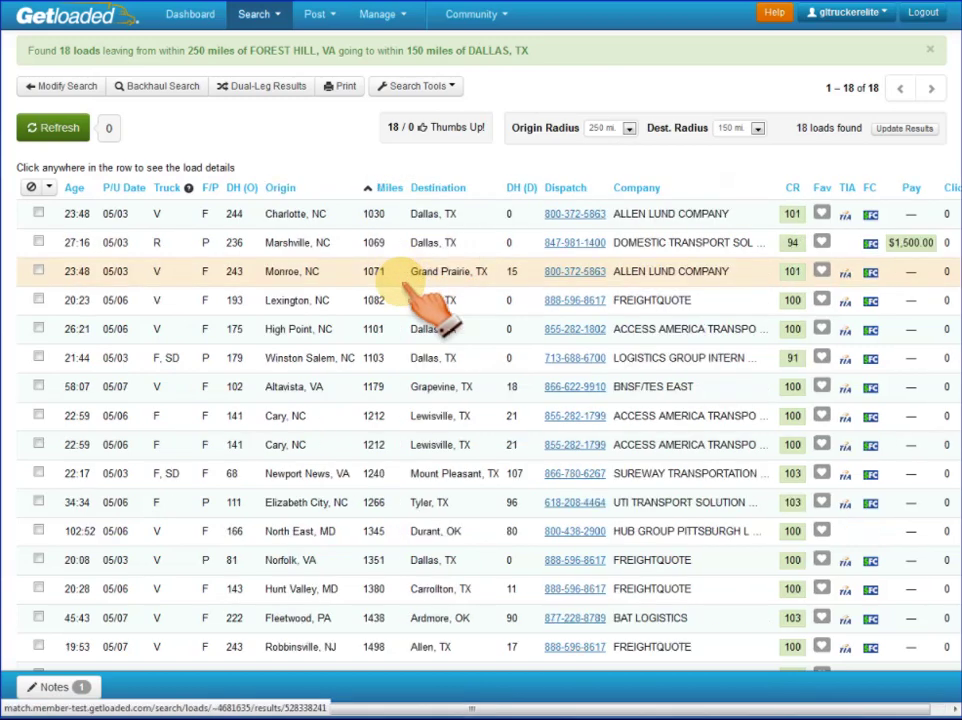
left_click(238, 188)
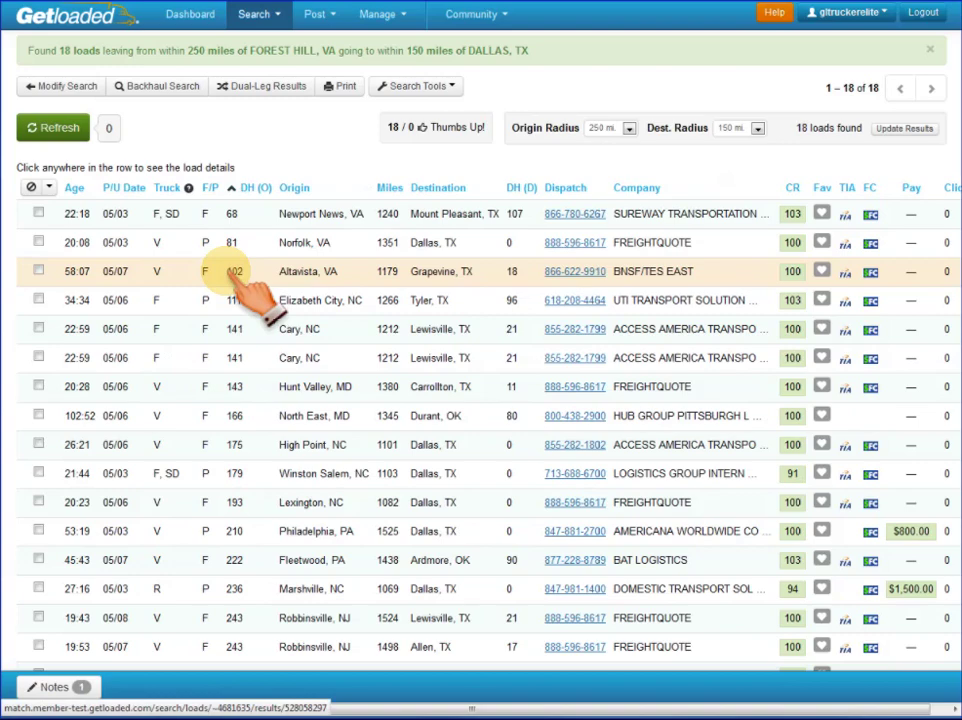
Hide the Newport News, Norfolk, Altavista and first Cary loads from the results.
left_click(38, 213)
left_click(38, 271)
left_click(38, 328)
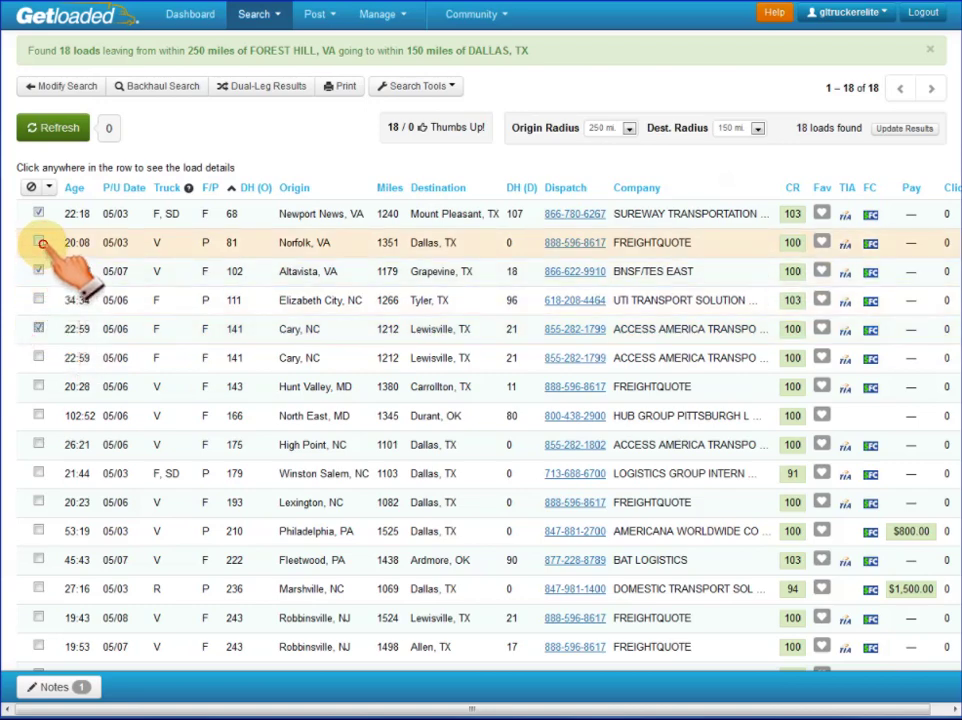
left_click(38, 242)
left_click(32, 188)
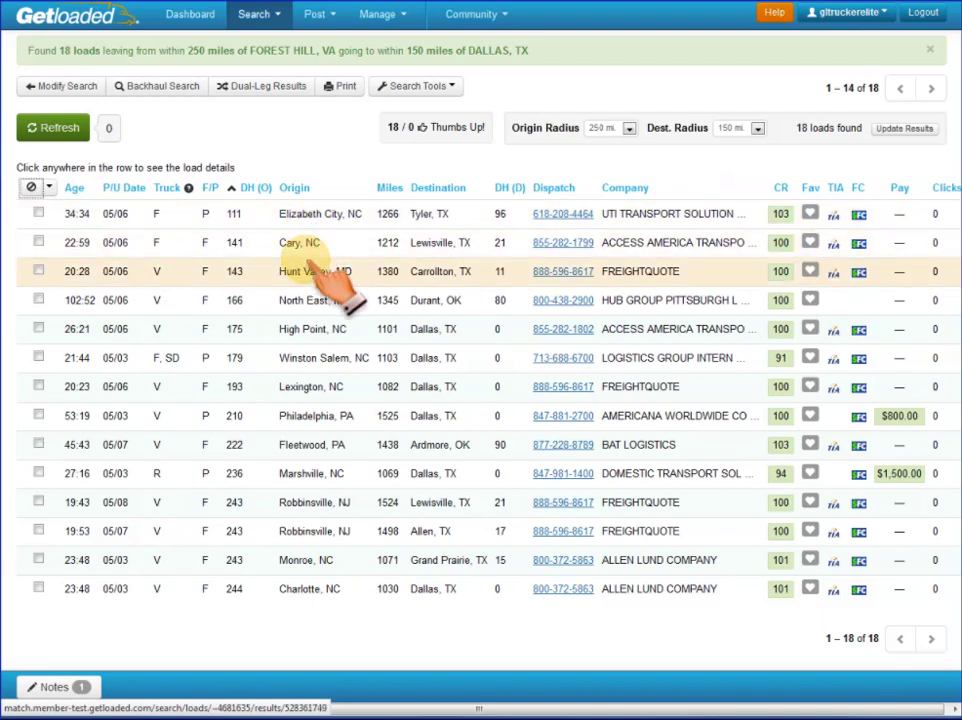
Open the load details for the Cary, North East and High Point loads.
left_click(252, 245)
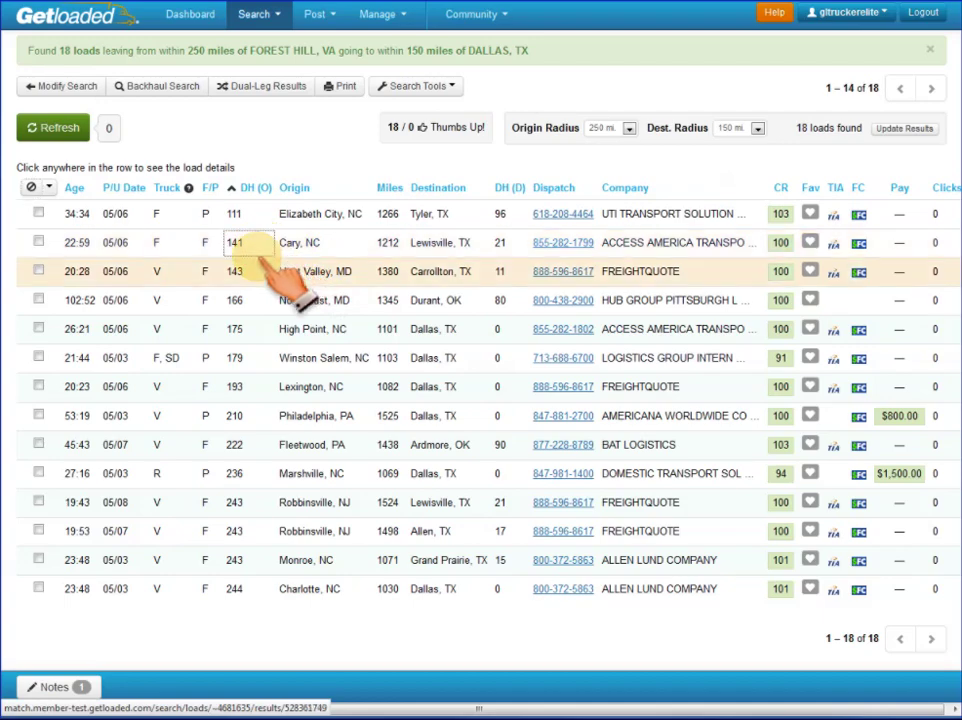
left_click(252, 298)
left_click(272, 332)
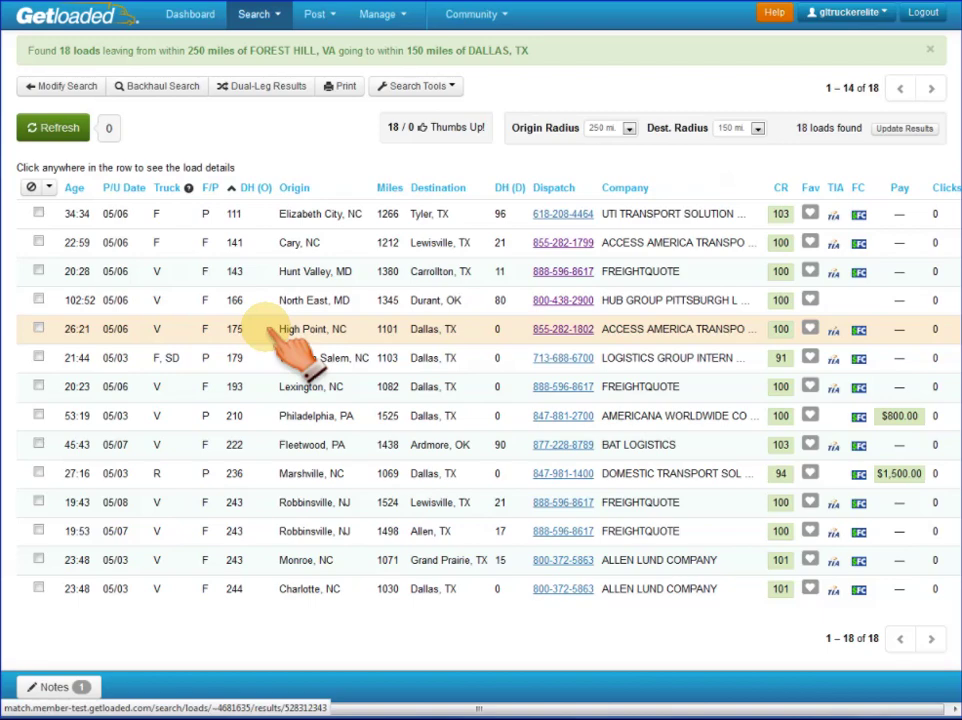
left_click(270, 330)
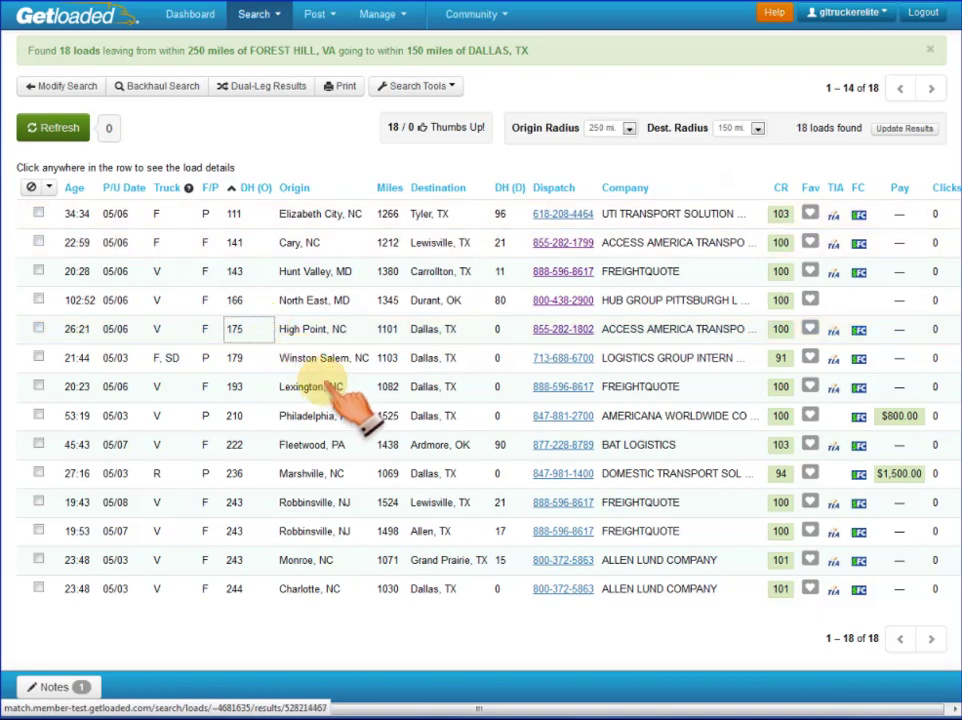
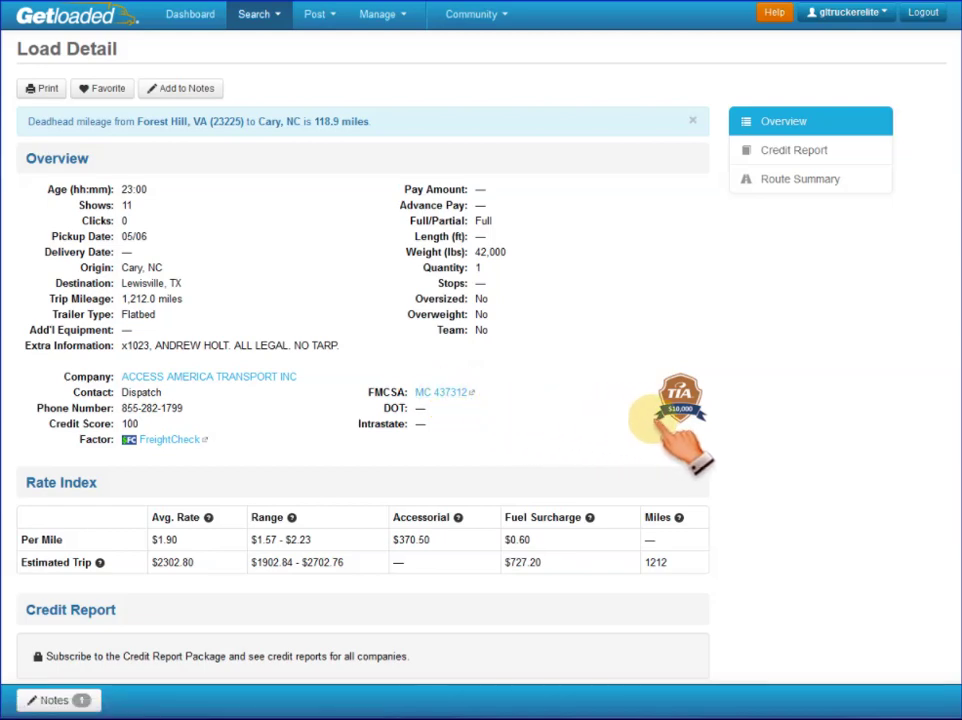
Review the TIA certification, rate index, credit report section and route summary of the Cary to Lewisville load.
mouse_move(678, 423)
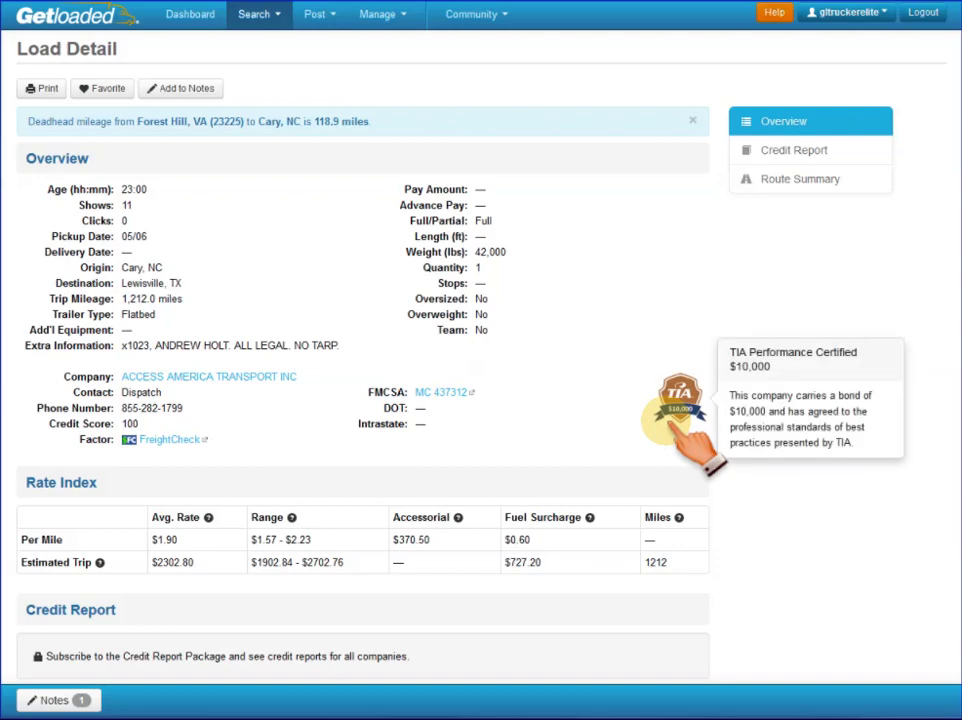
scroll(815, 535, "down", 3)
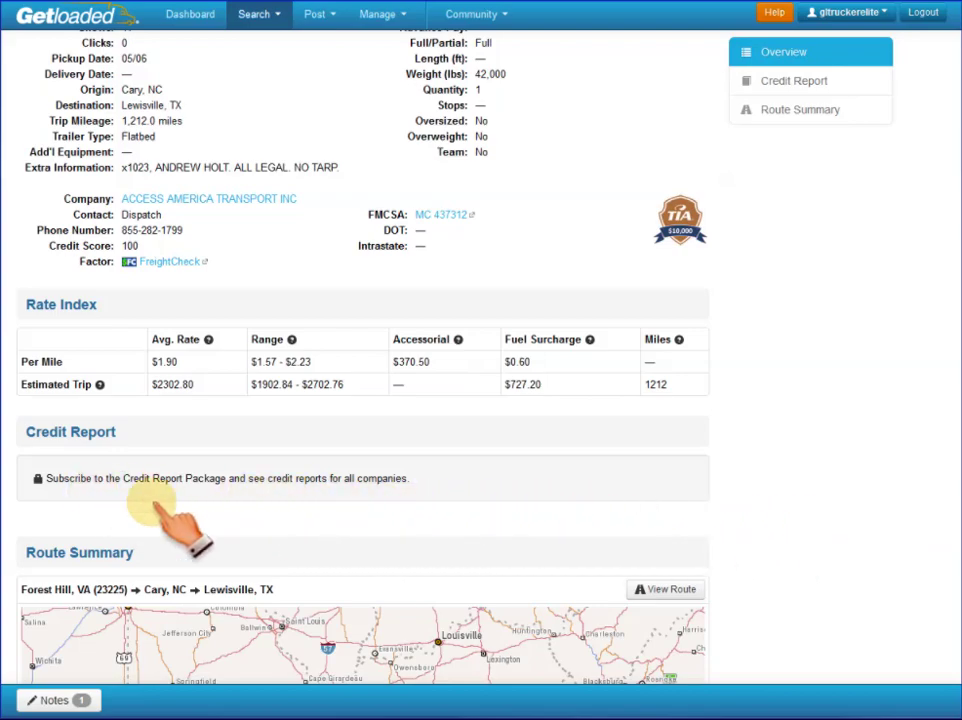
scroll(440, 560, "down", 5)
scroll(445, 560, "down", 3)
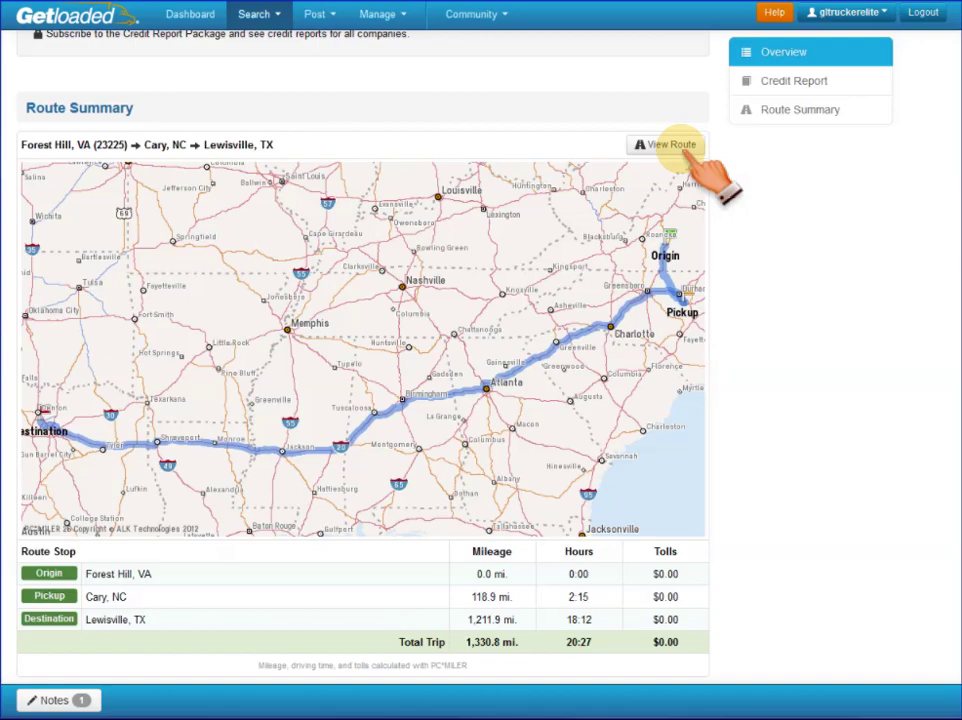
scroll(784, 397, "up", 6)
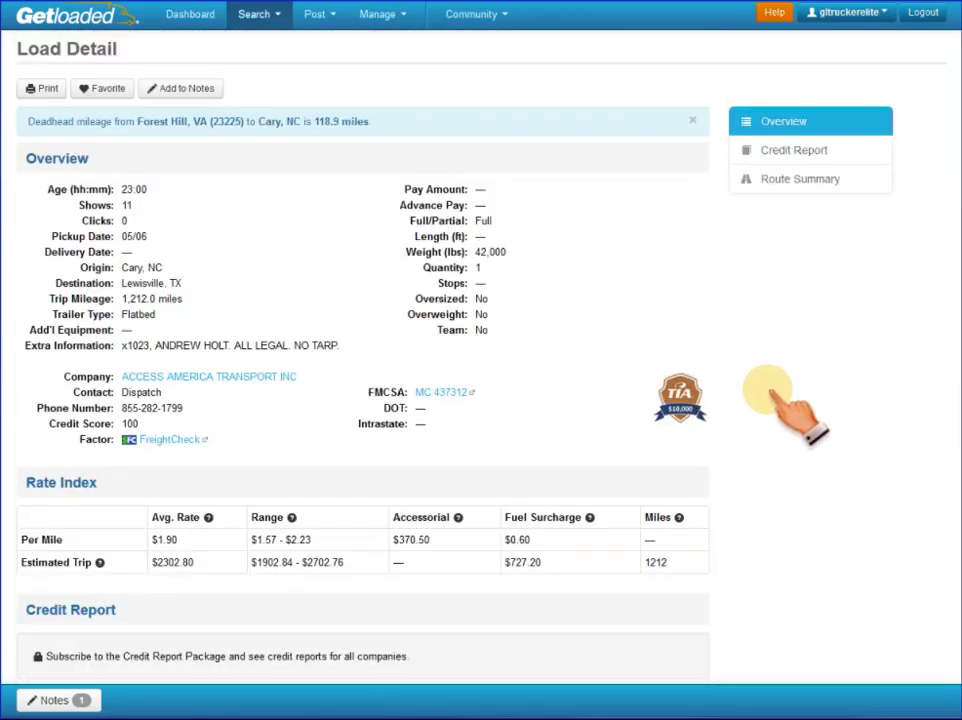
Return to the load results, reopen the search for modification, and select the abilene search among the saved load searches.
left_click(272, 30)
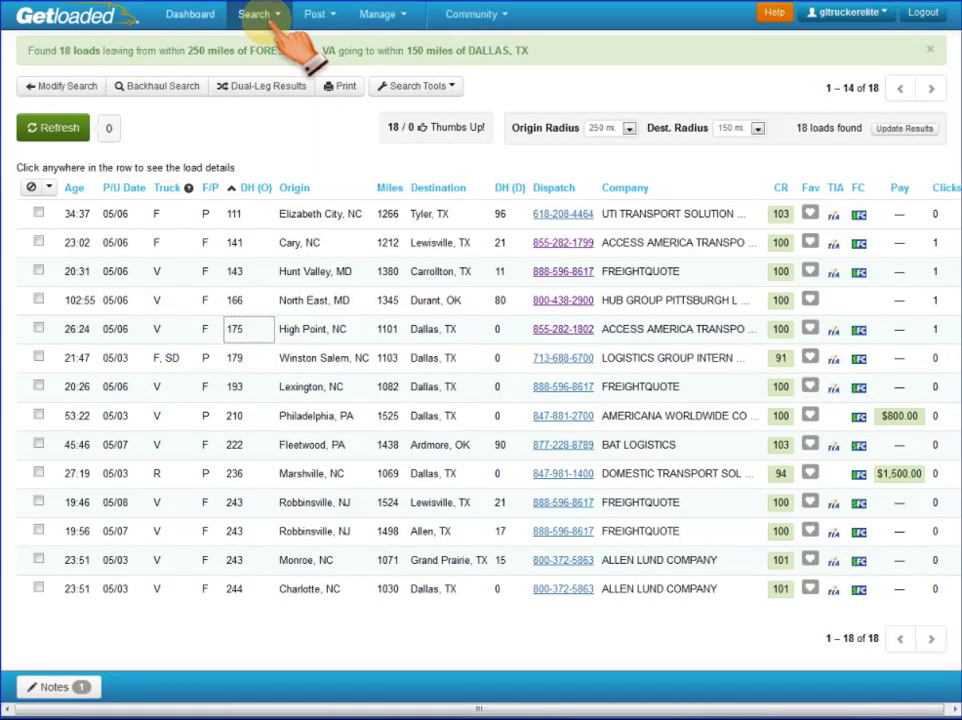
left_click(86, 90)
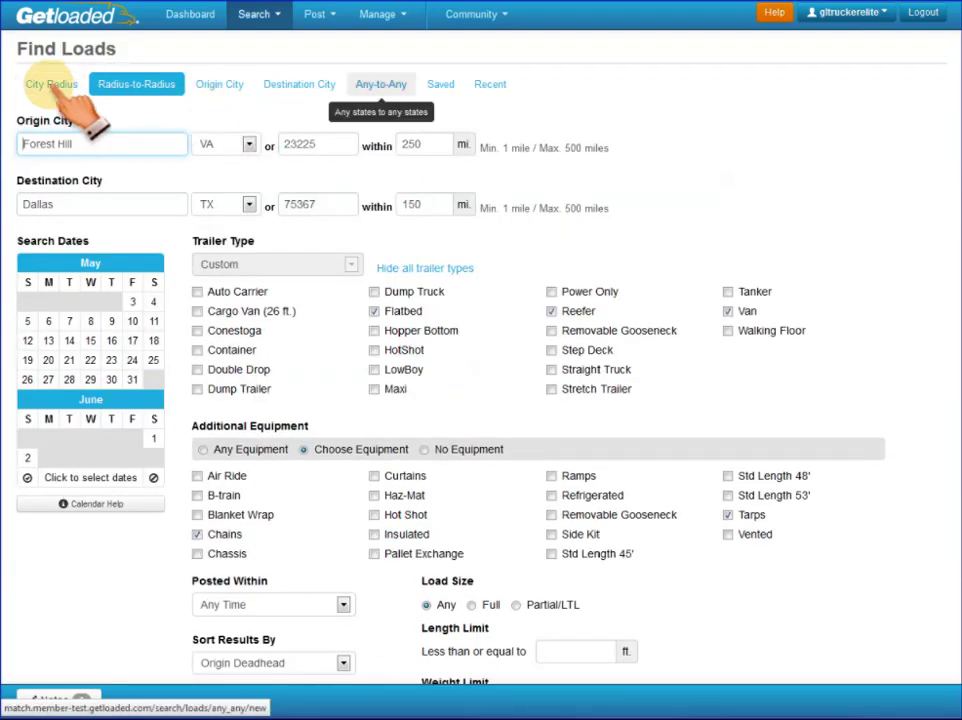
left_click(440, 85)
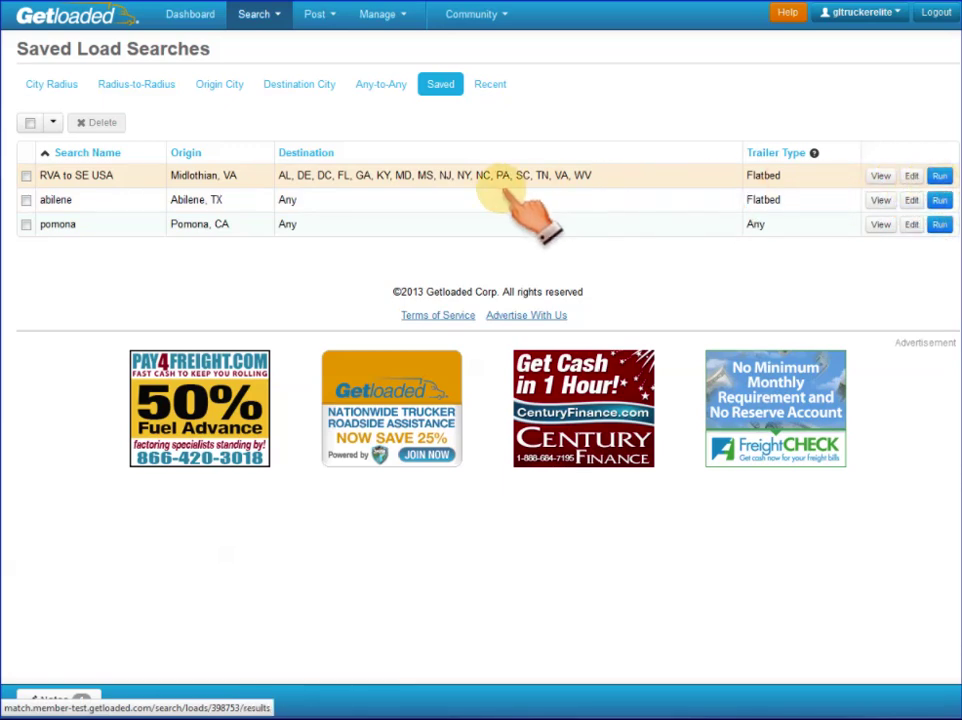
left_click(27, 200)
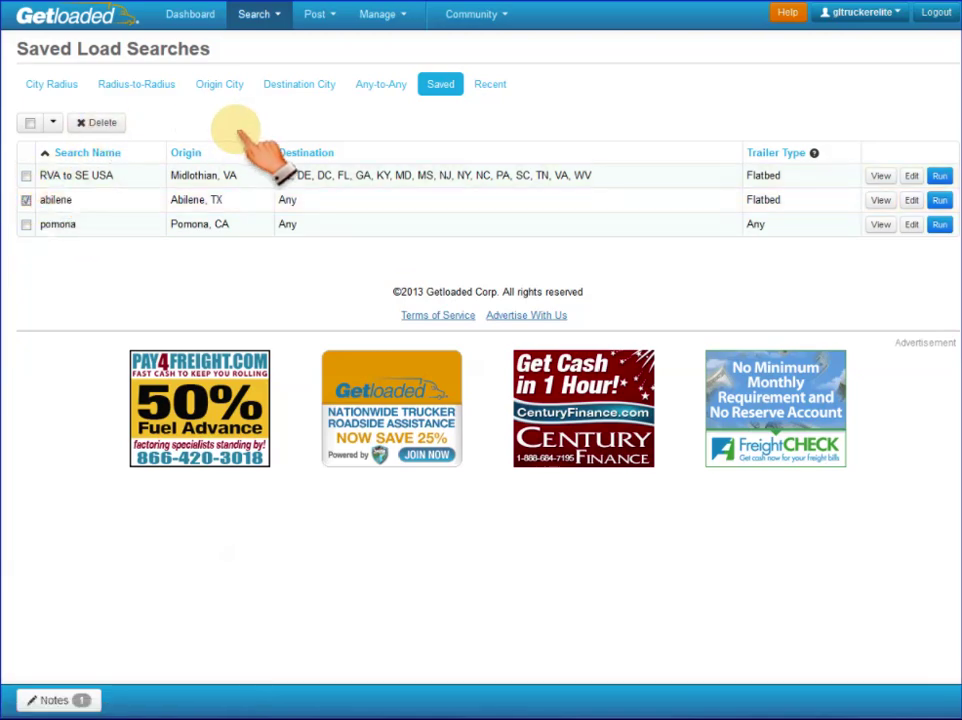
Among the recent load searches, select those run on 05/03/2013 at 03:05:54pm, 02:56:32pm and 09:41:26am.
left_click(490, 84)
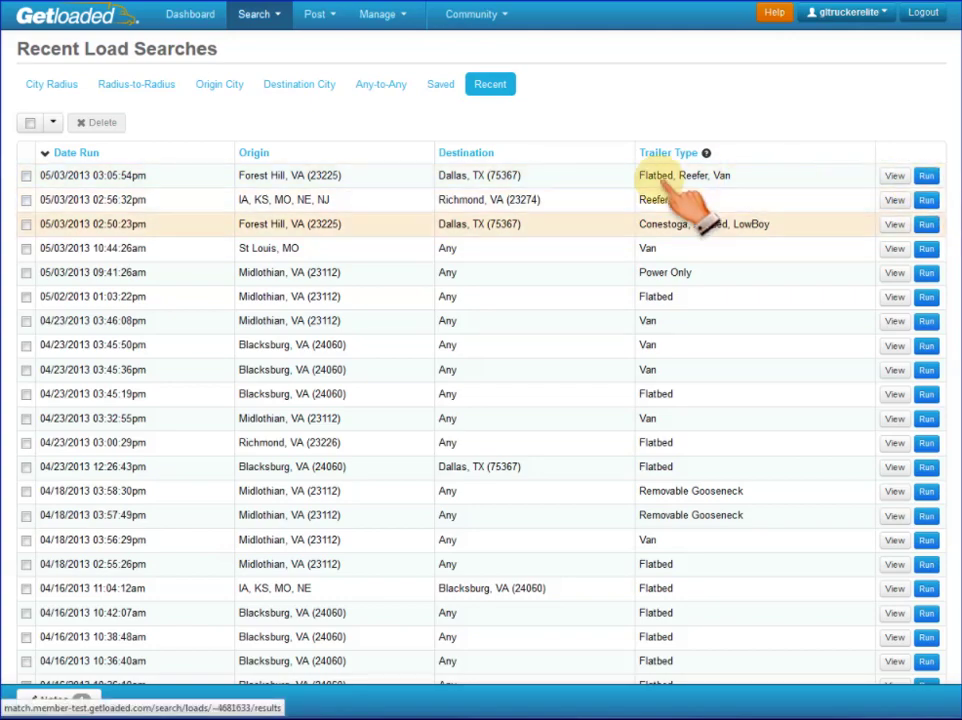
left_click(26, 176)
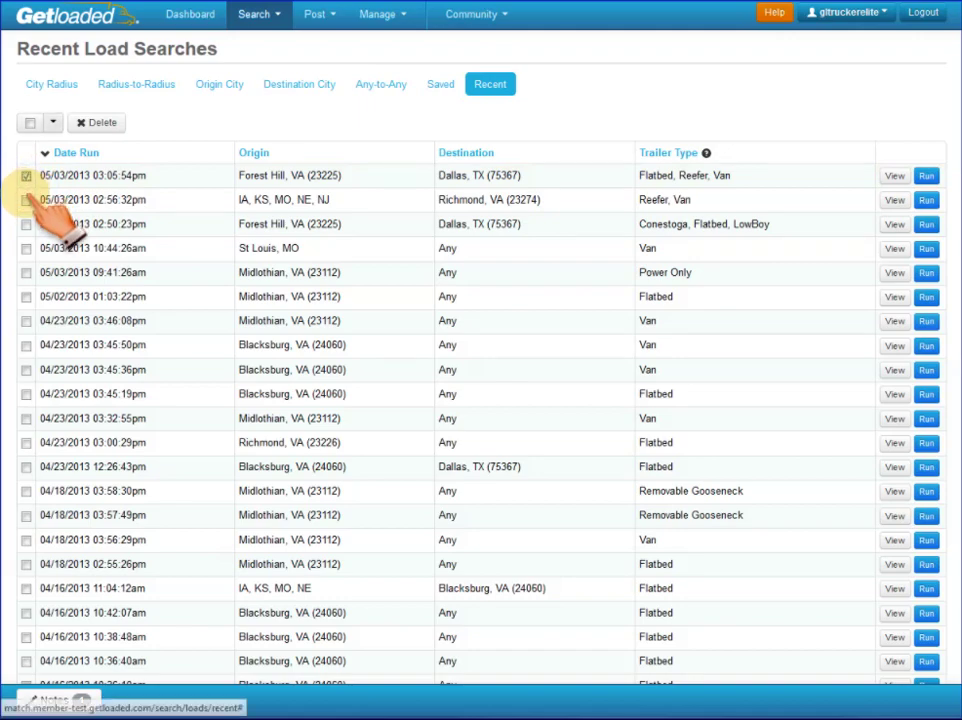
left_click(26, 200)
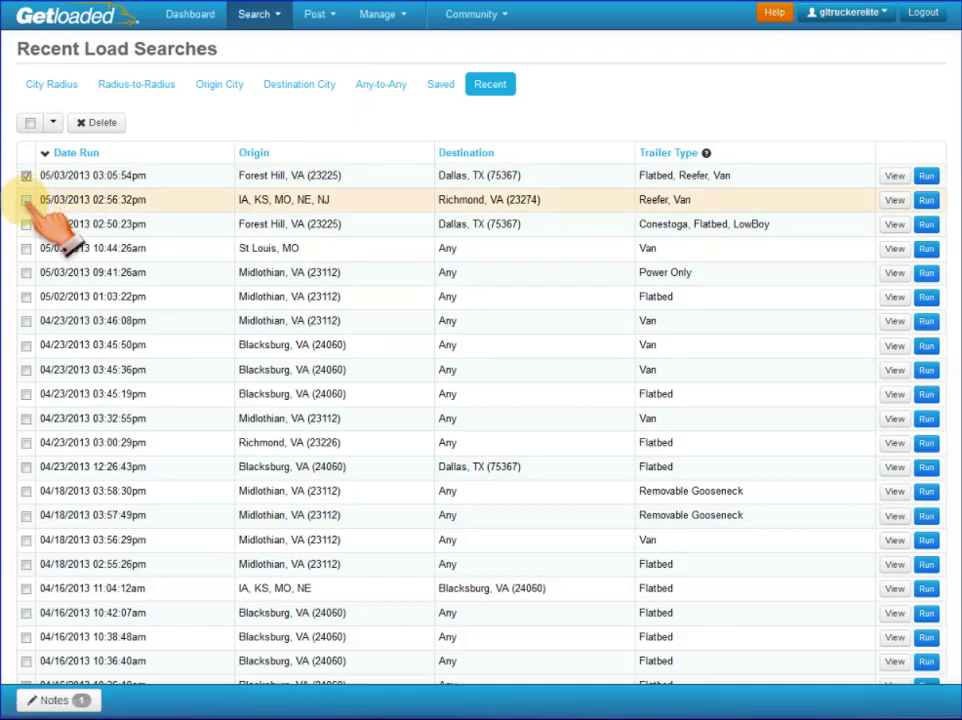
left_click(26, 272)
left_click(53, 122)
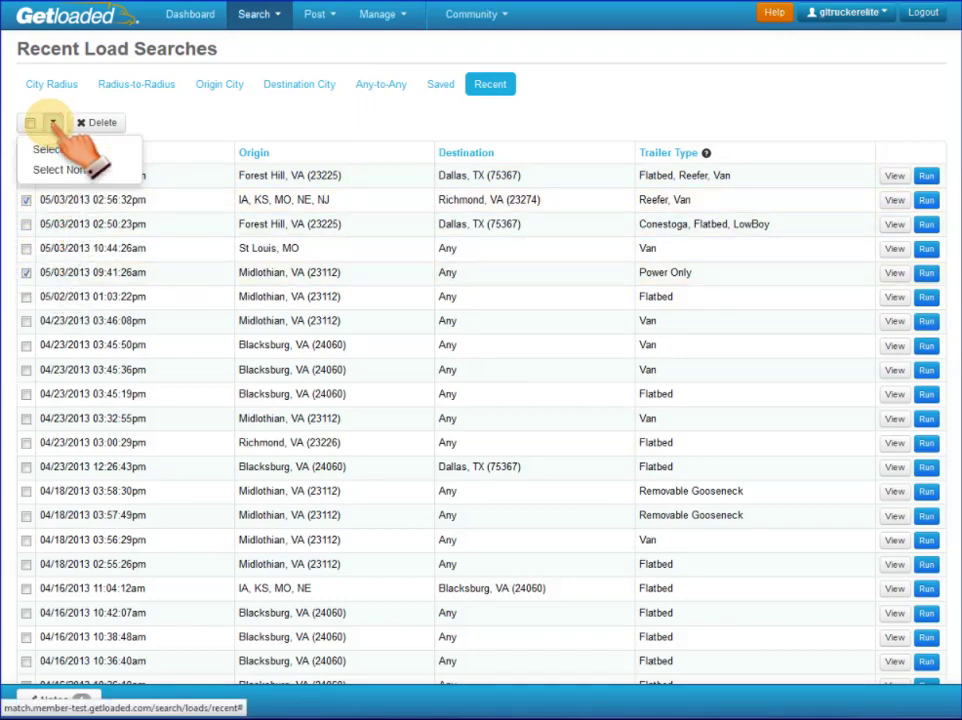
left_click(187, 130)
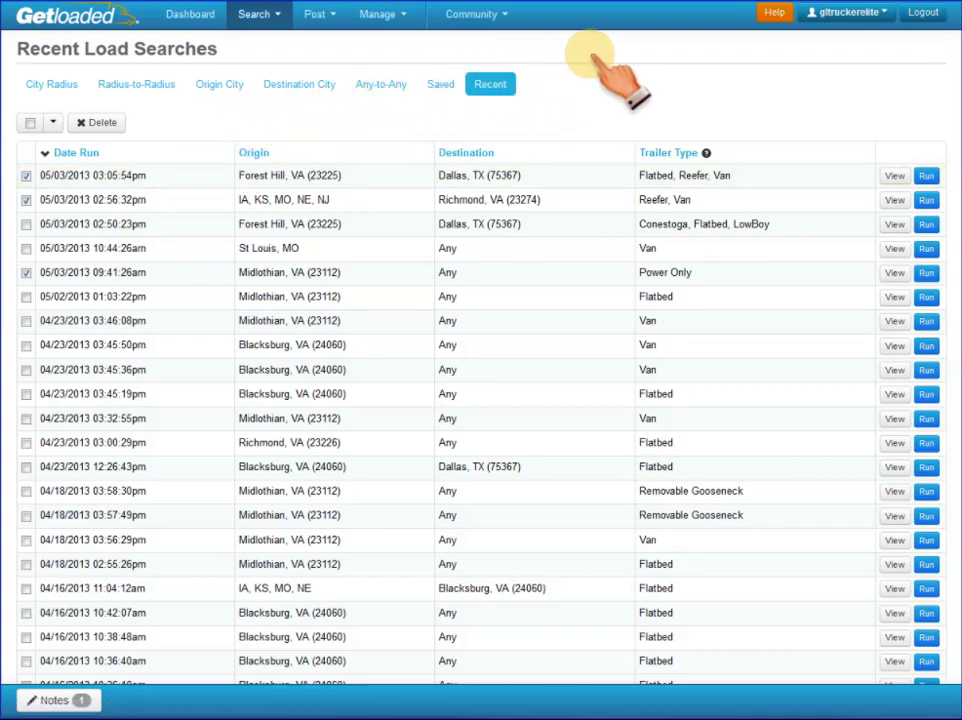
Consult the Load Search Results help topic and its related Email Alert topic, and return to a blank Find Loads form.
left_click(778, 14)
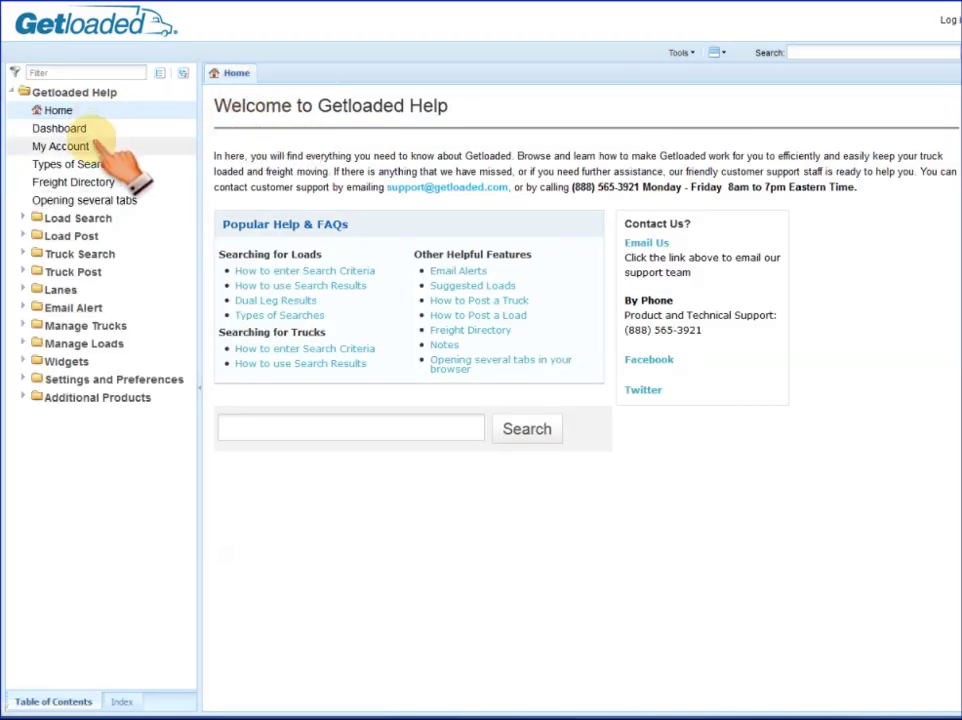
left_click(85, 220)
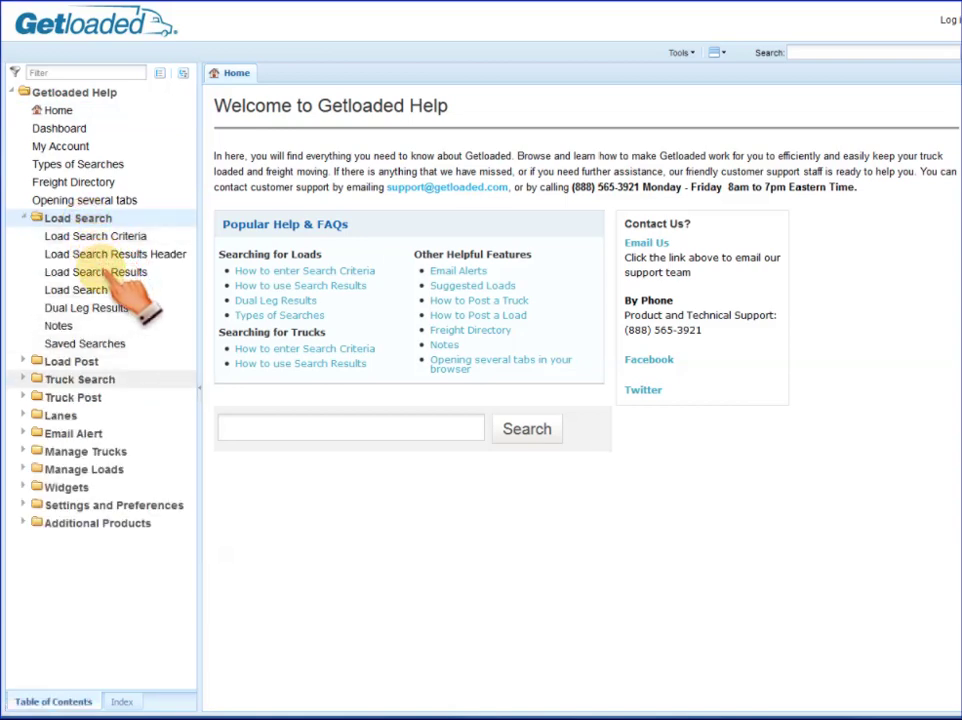
left_click(112, 272)
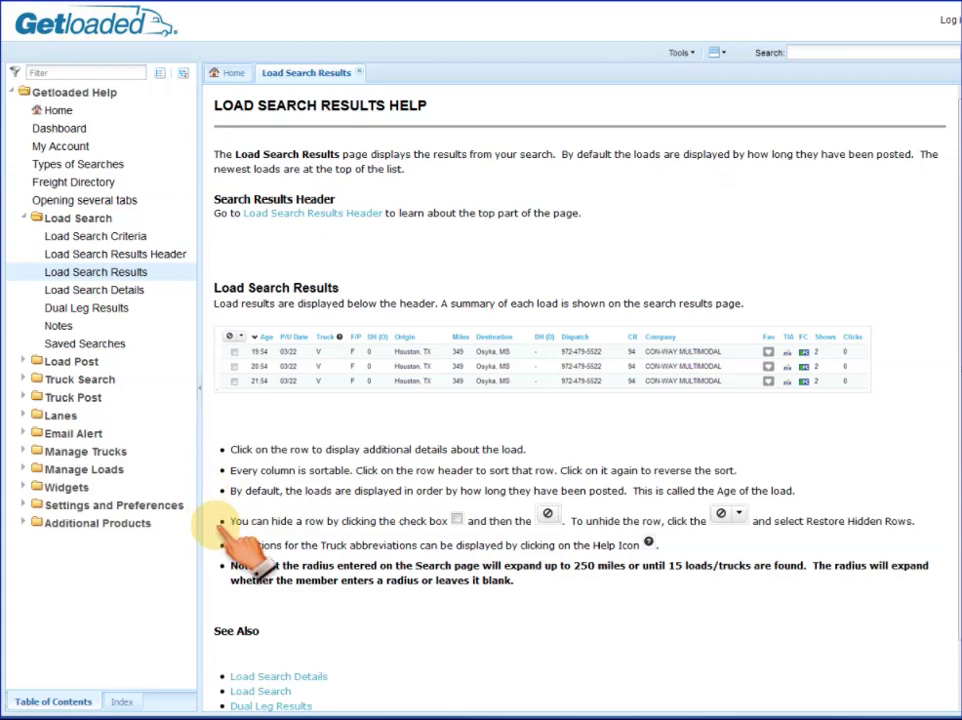
scroll(238, 578, "down", 1)
scroll(238, 575, "down", 1)
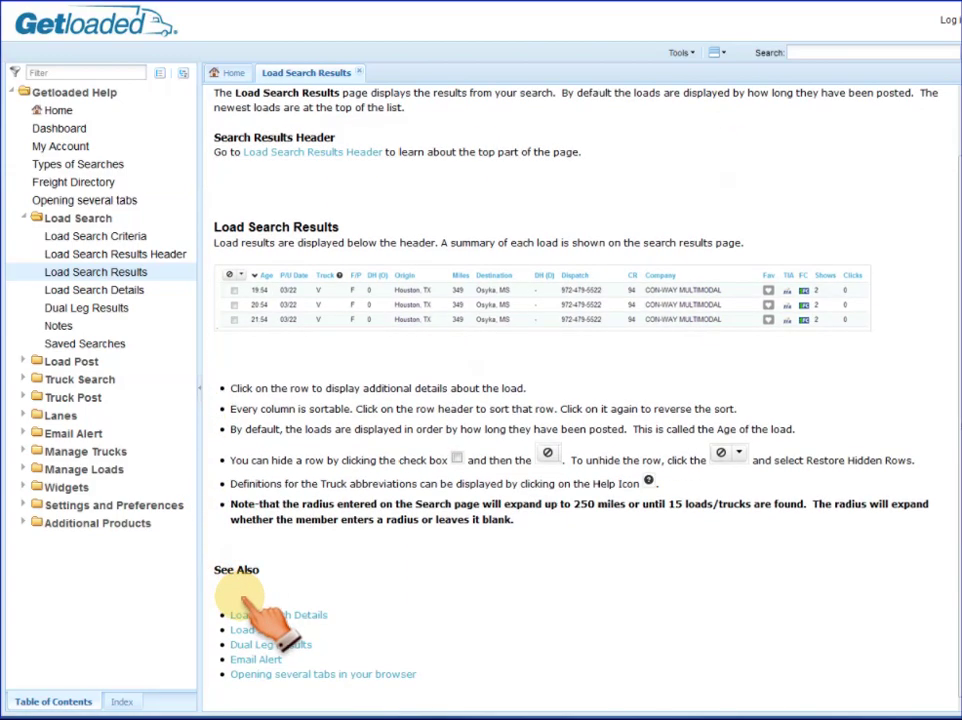
left_click(260, 660)
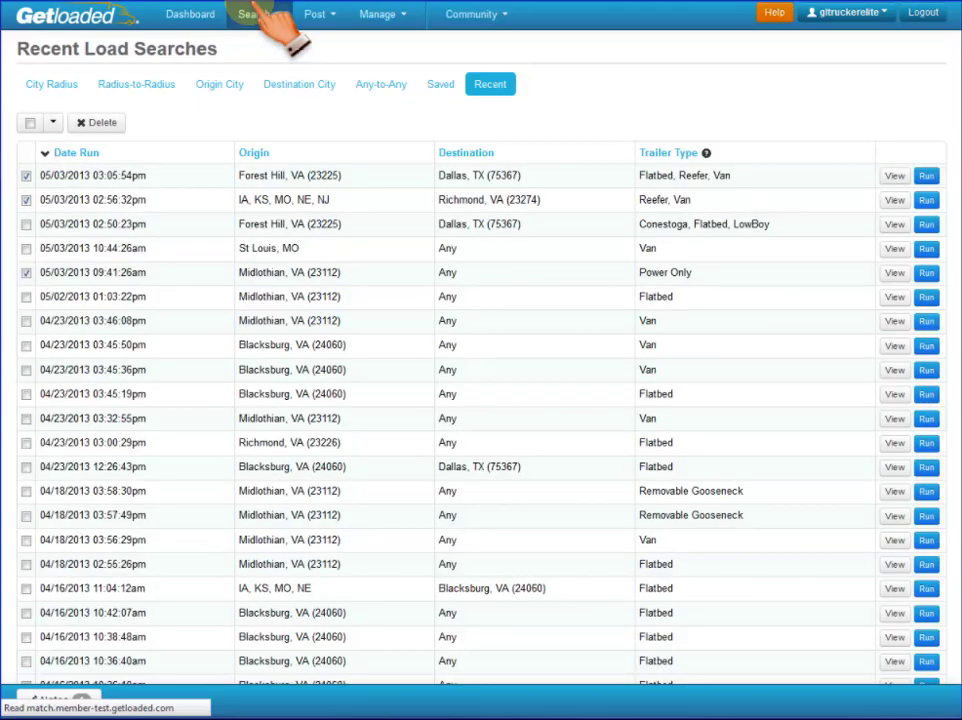
left_click(258, 14)
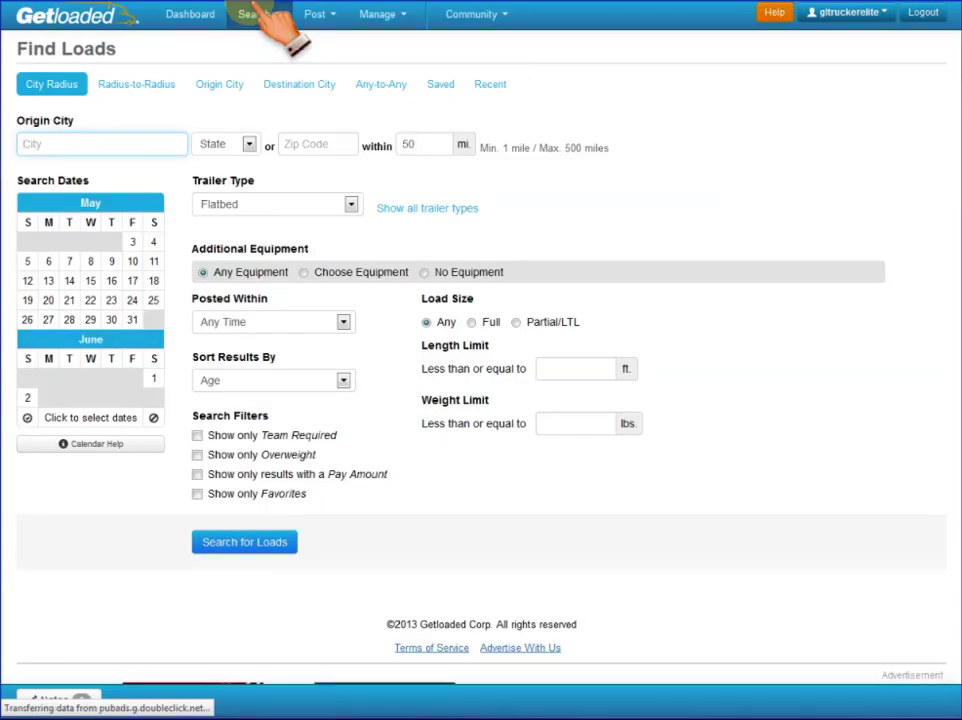